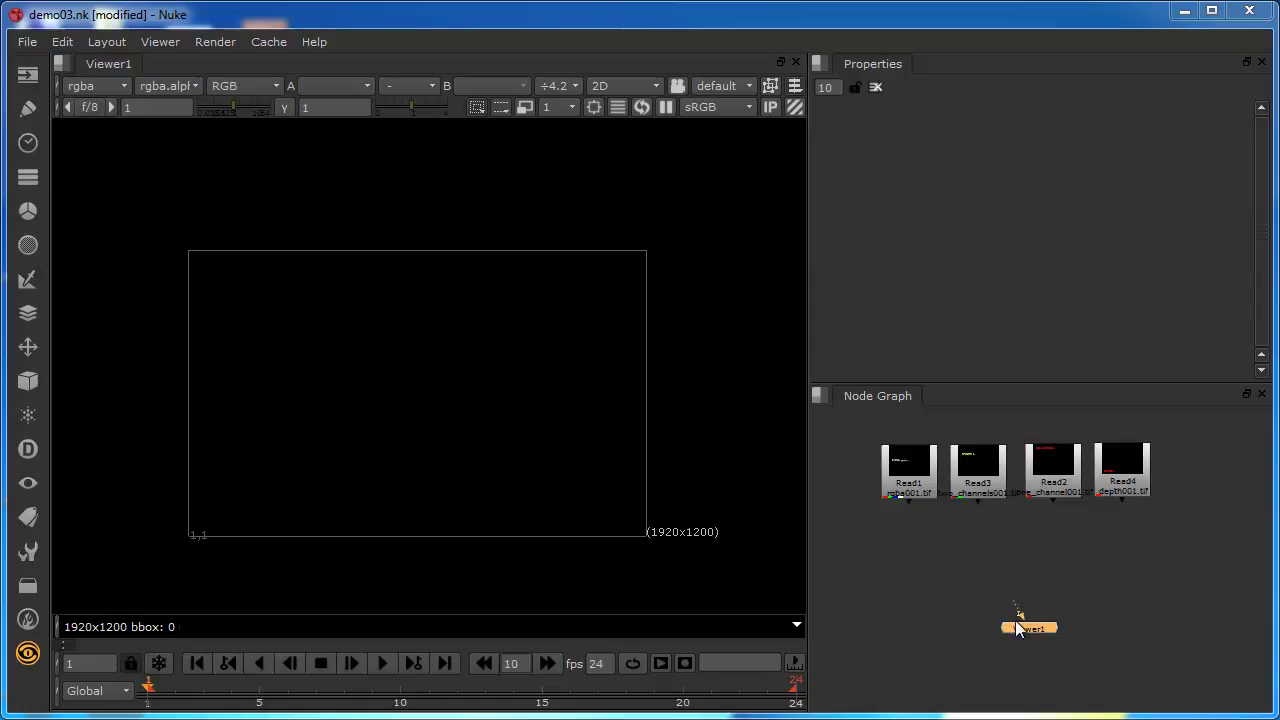
Step: Connect the viewer to the Read1 node (rgba001.tif) and inspect the channel indicators on the node
left_click(925, 522)
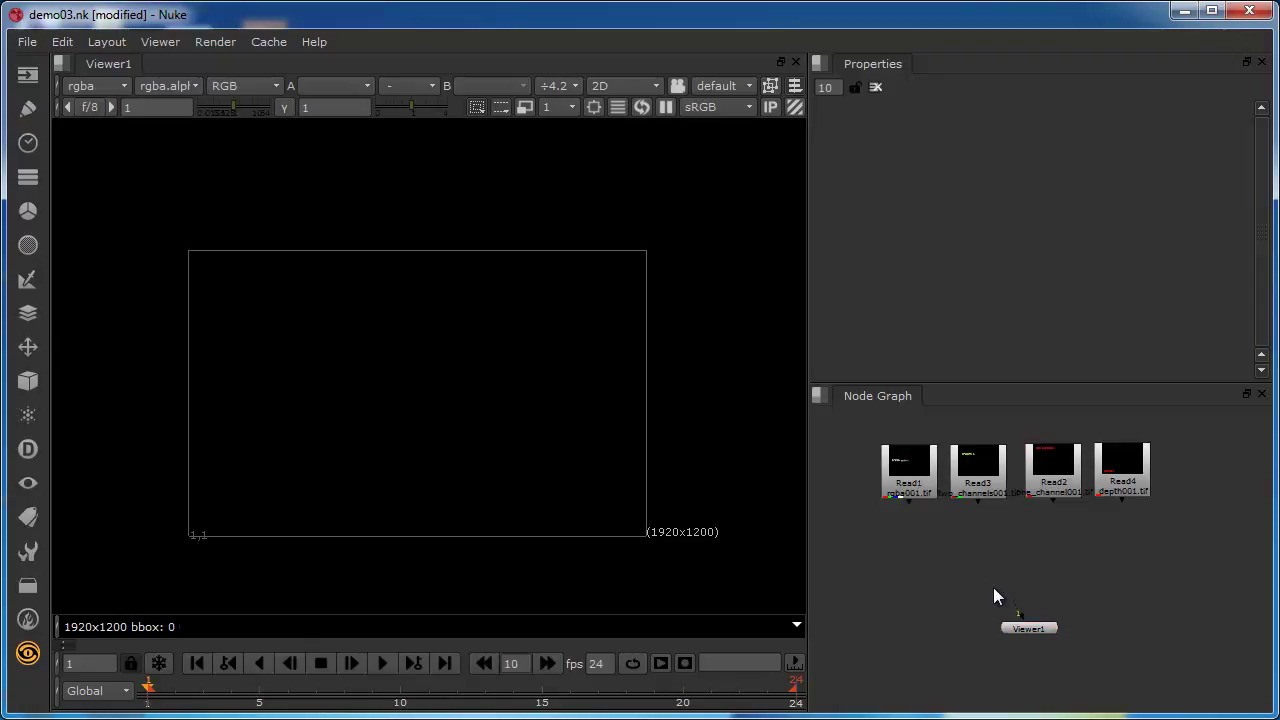
left_click_drag(1016, 616, 908, 484)
scroll(905, 485, "up", 3)
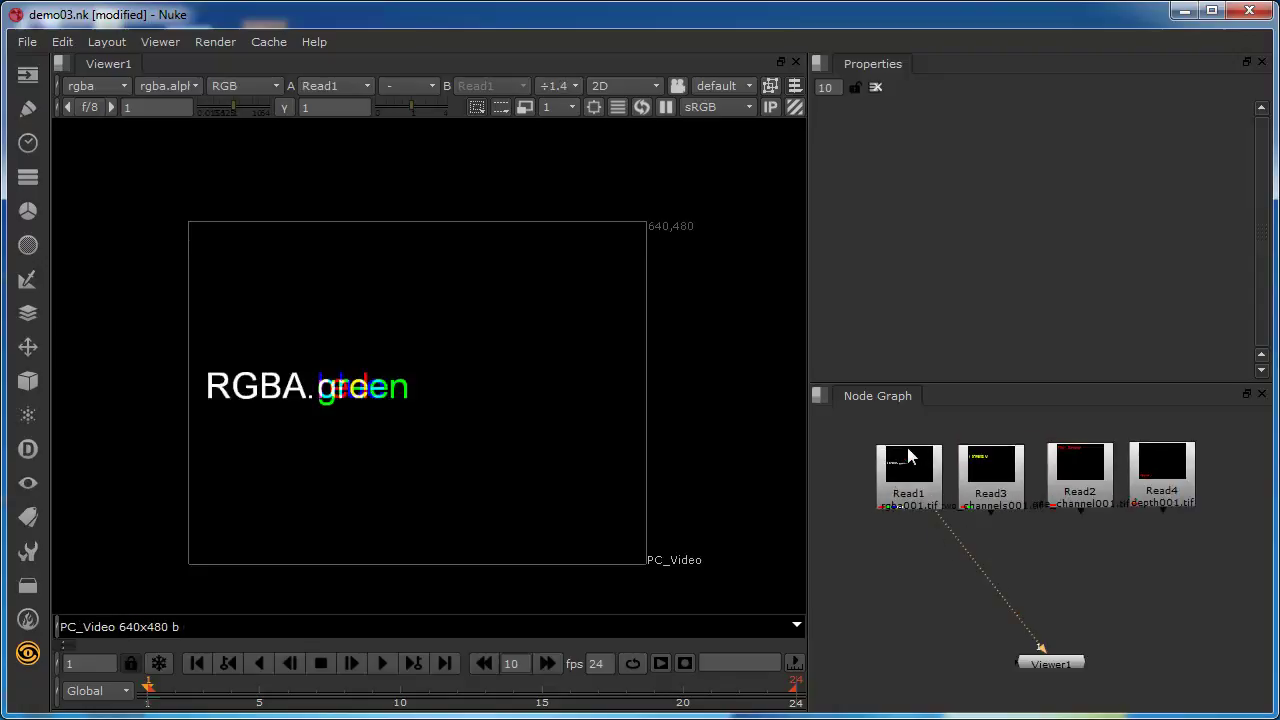
scroll(904, 485, "up", 3)
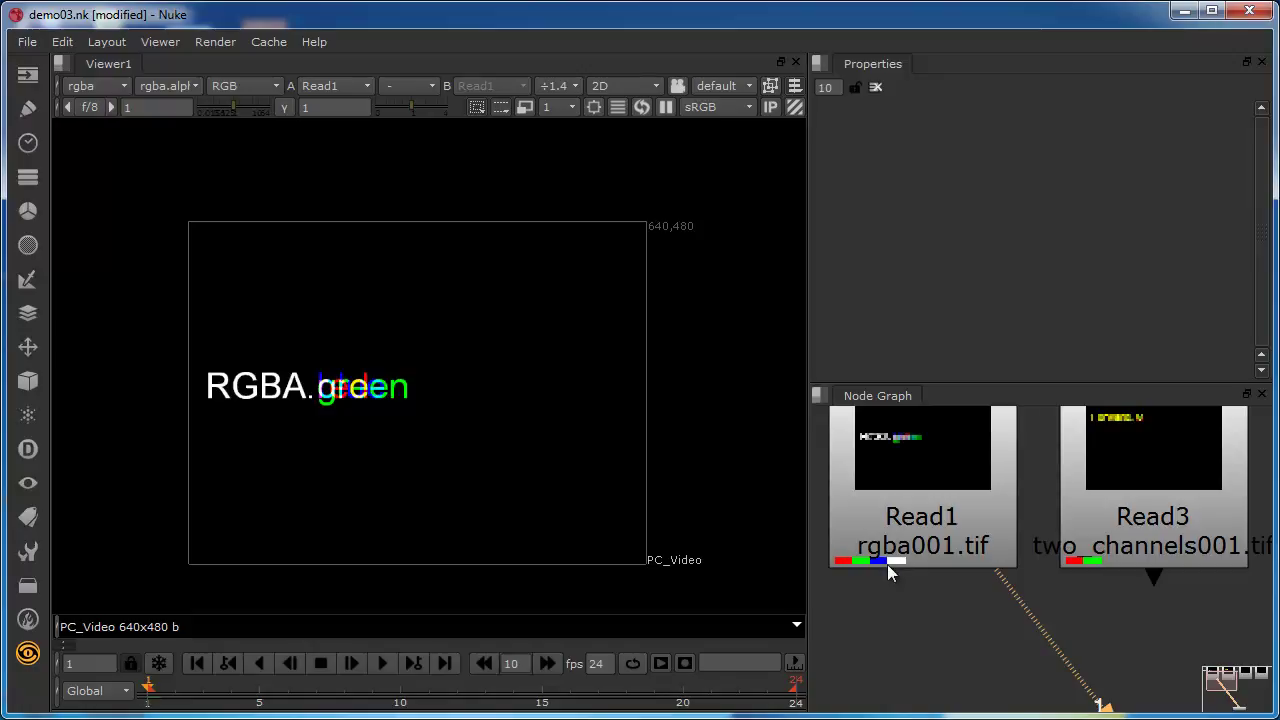
scroll(888, 596, "down", 5)
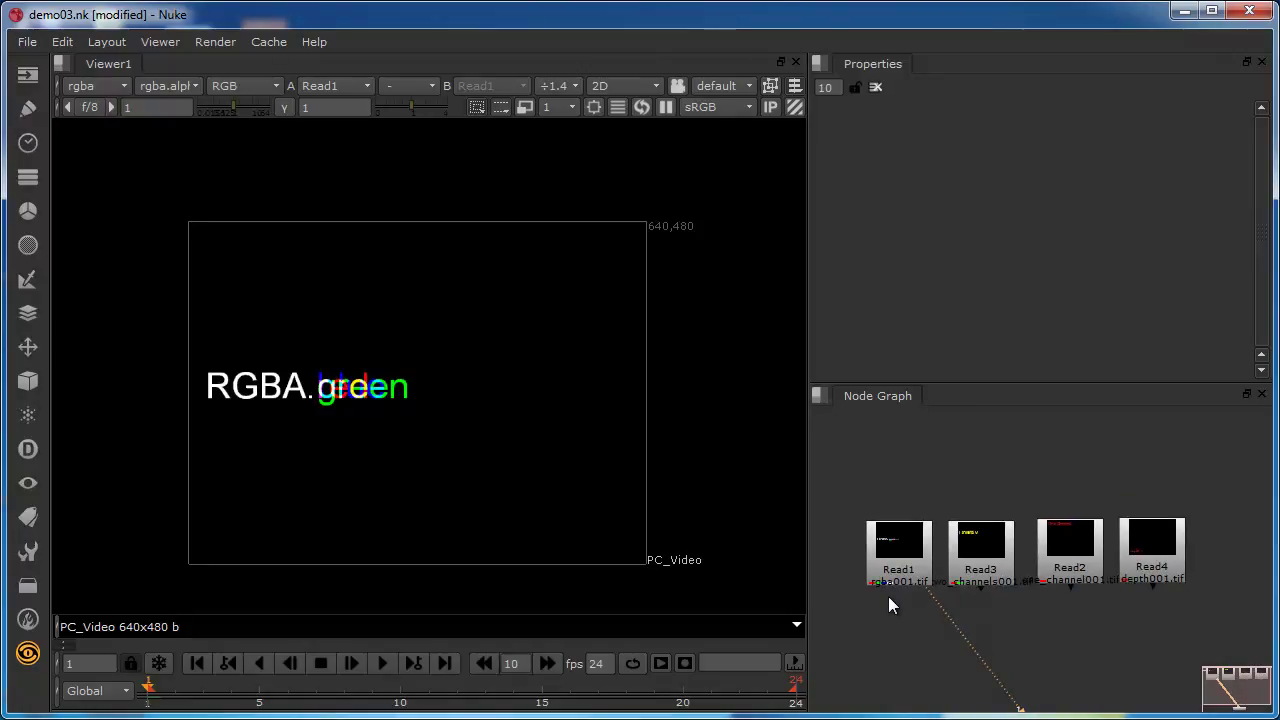
middle_click_drag(918, 616, 932, 547)
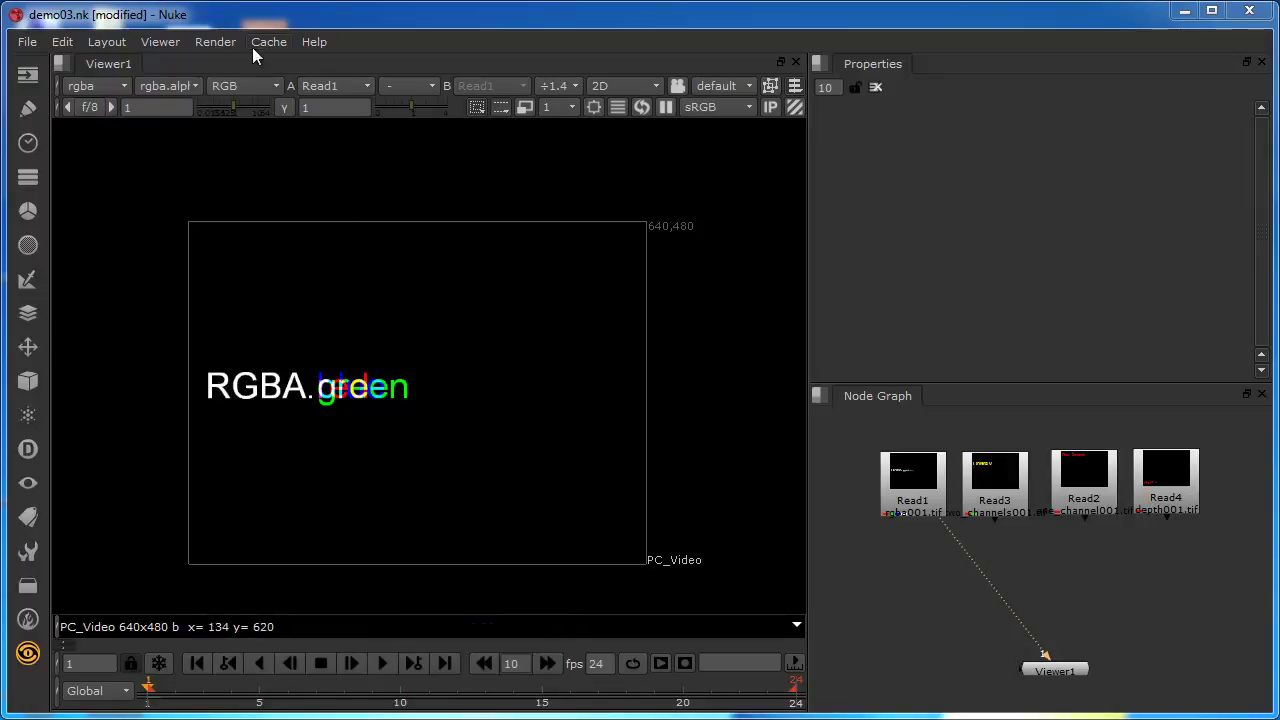
Step: View the red, green, blue and alpha channels of Read1 one by one, and return the display to RGB
left_click(240, 87)
left_click(268, 164)
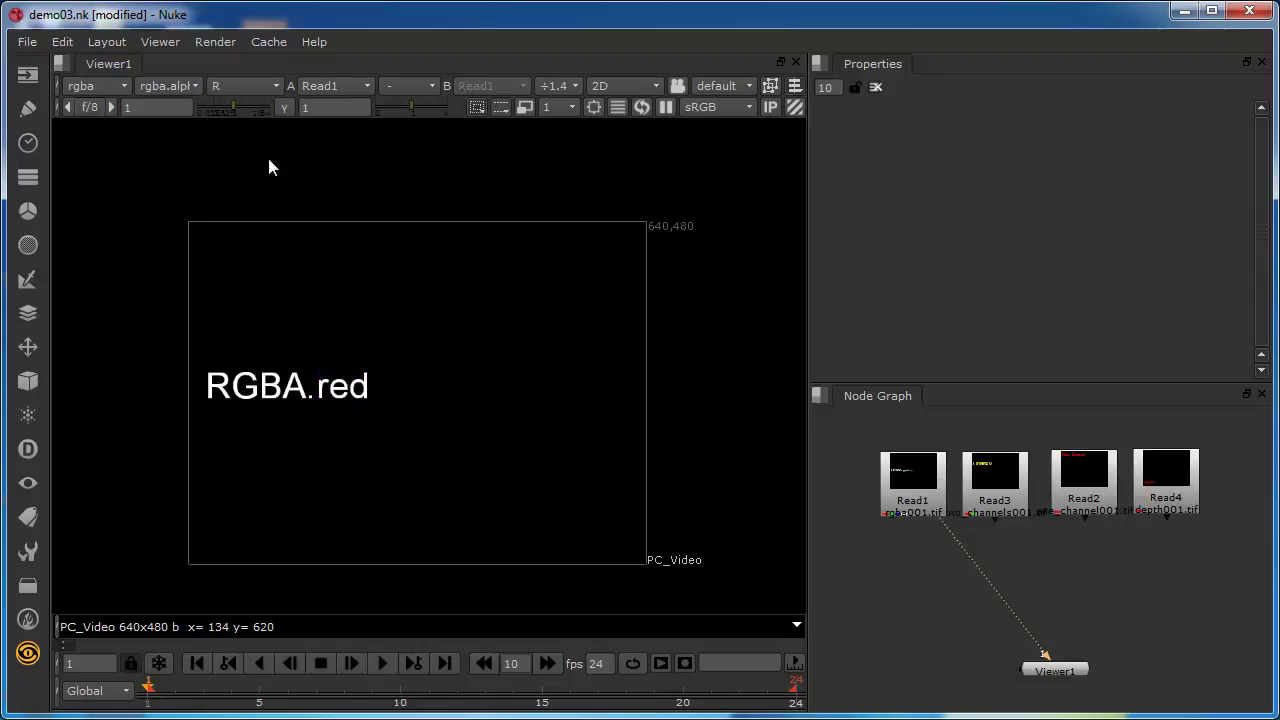
left_click(243, 88)
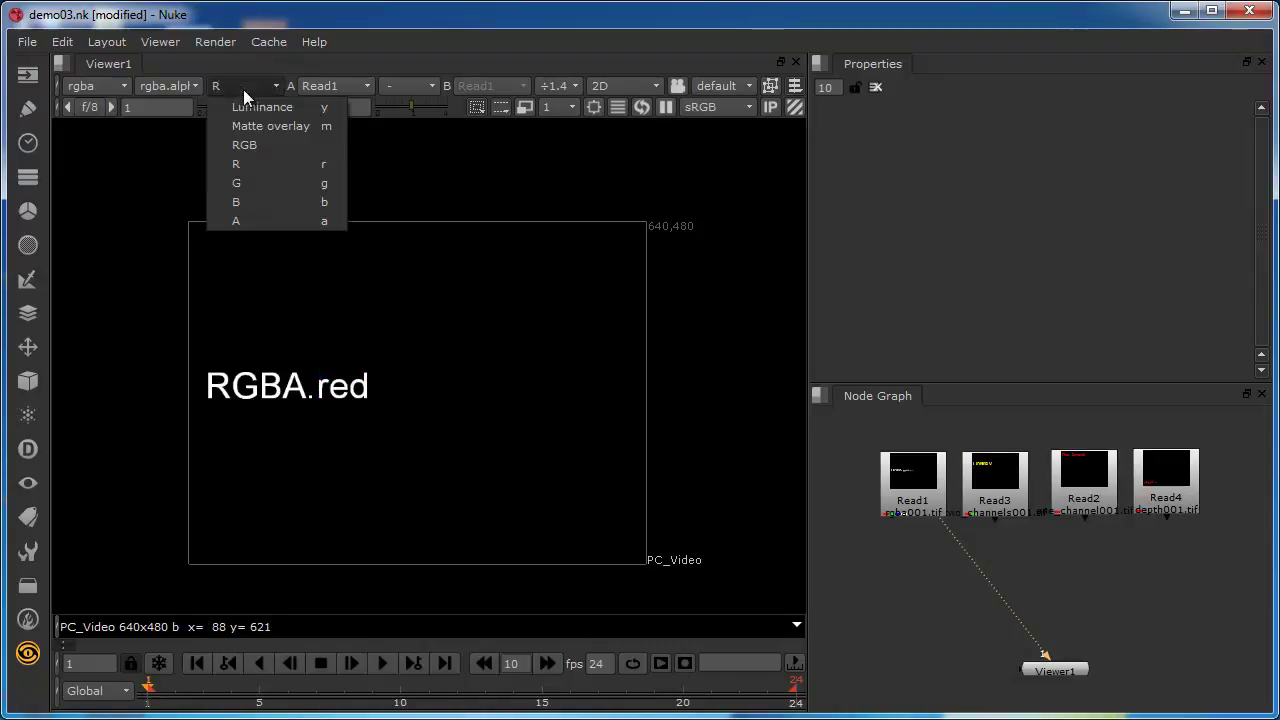
left_click(279, 182)
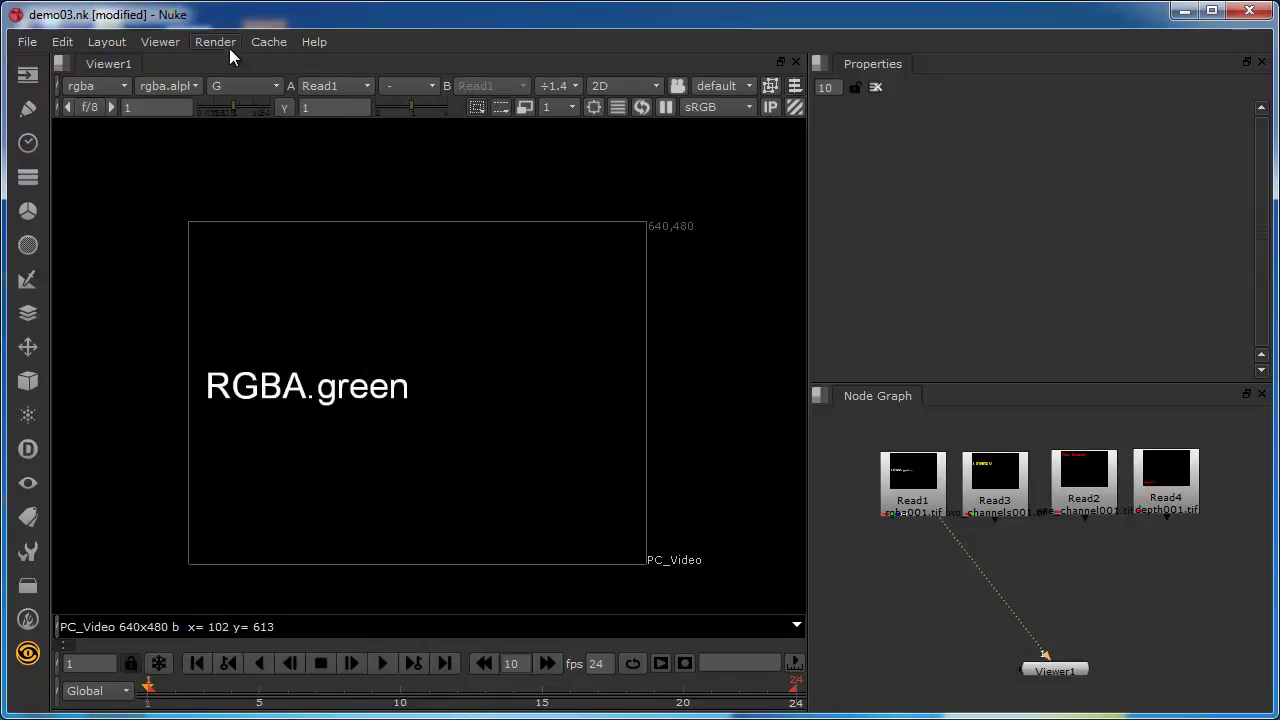
left_click(244, 88)
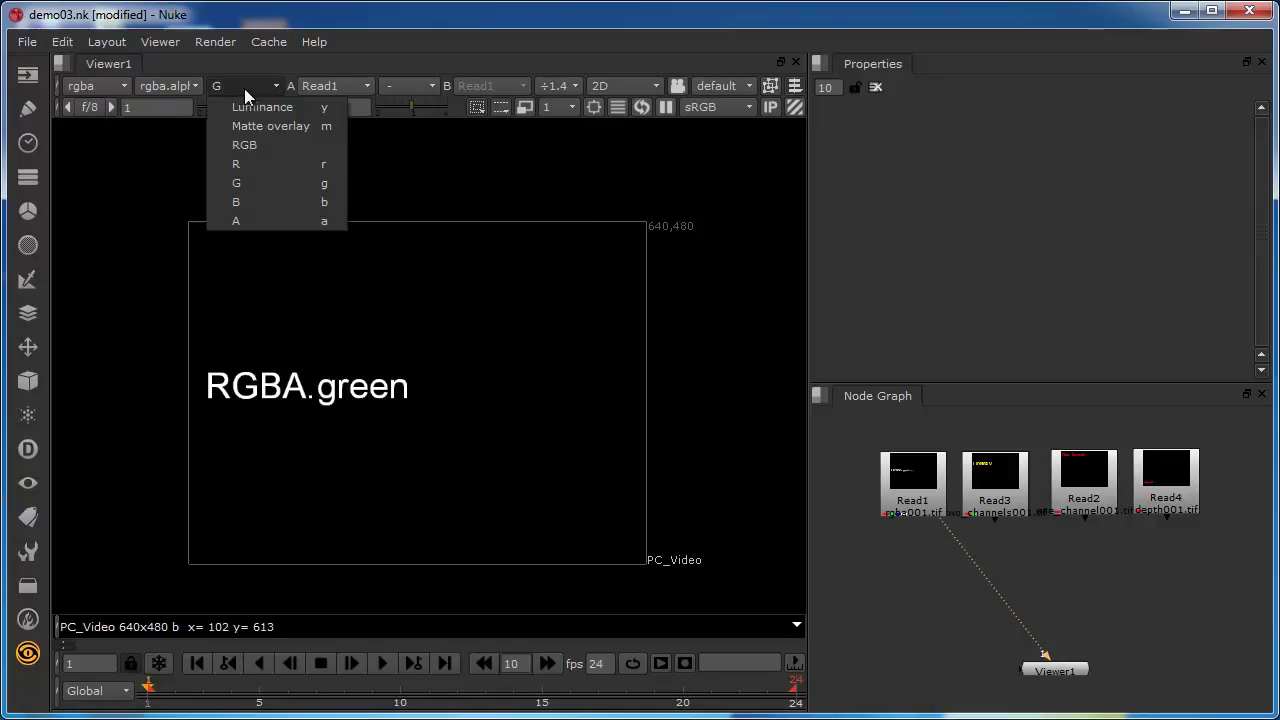
left_click(270, 197)
left_click(235, 90)
left_click(259, 217)
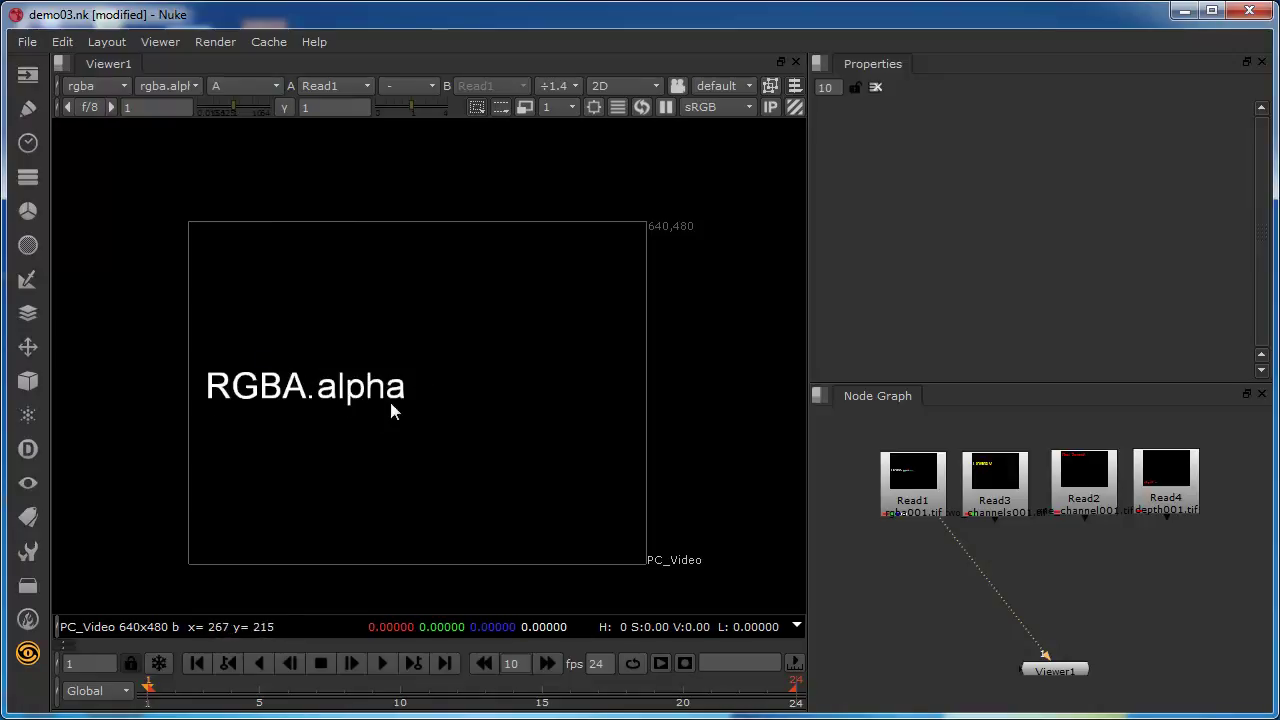
left_click(239, 85)
left_click(266, 148)
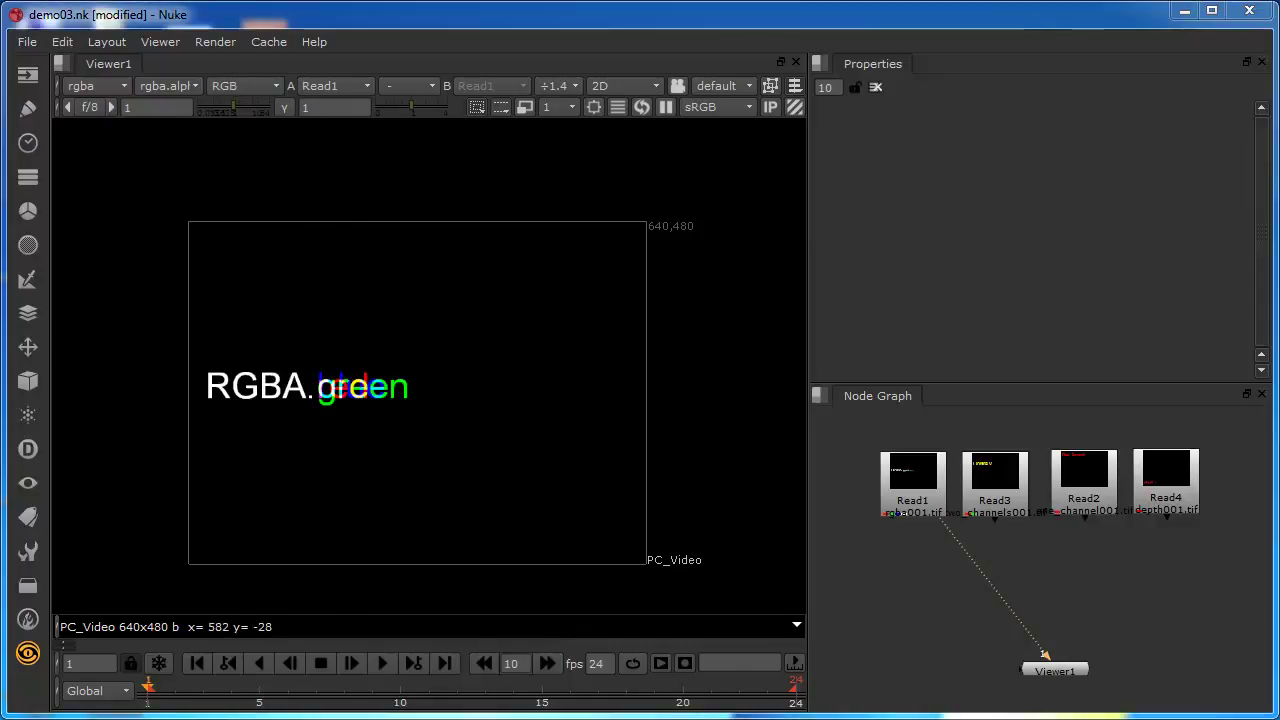
Step: Connect the viewer to the Read2 node (one_channel001.tif) and inspect its channel indicator
left_click_drag(1046, 656, 1088, 474)
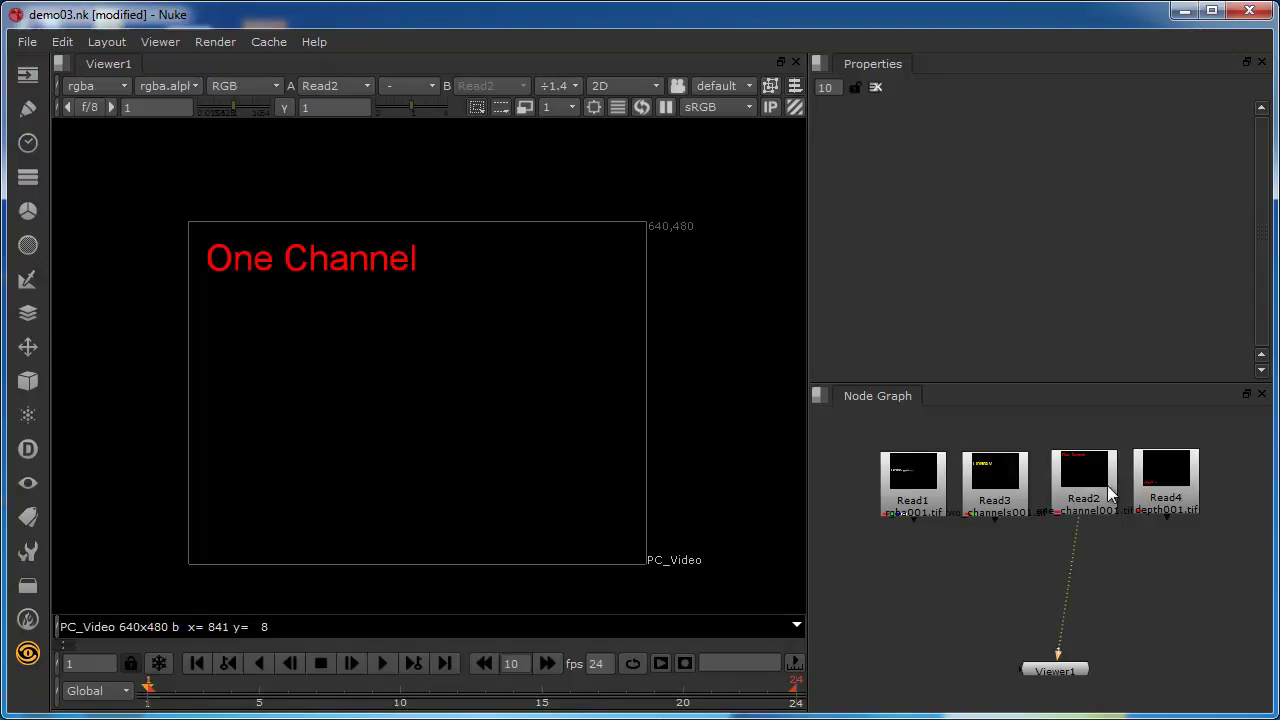
scroll(1108, 488, "up", 5)
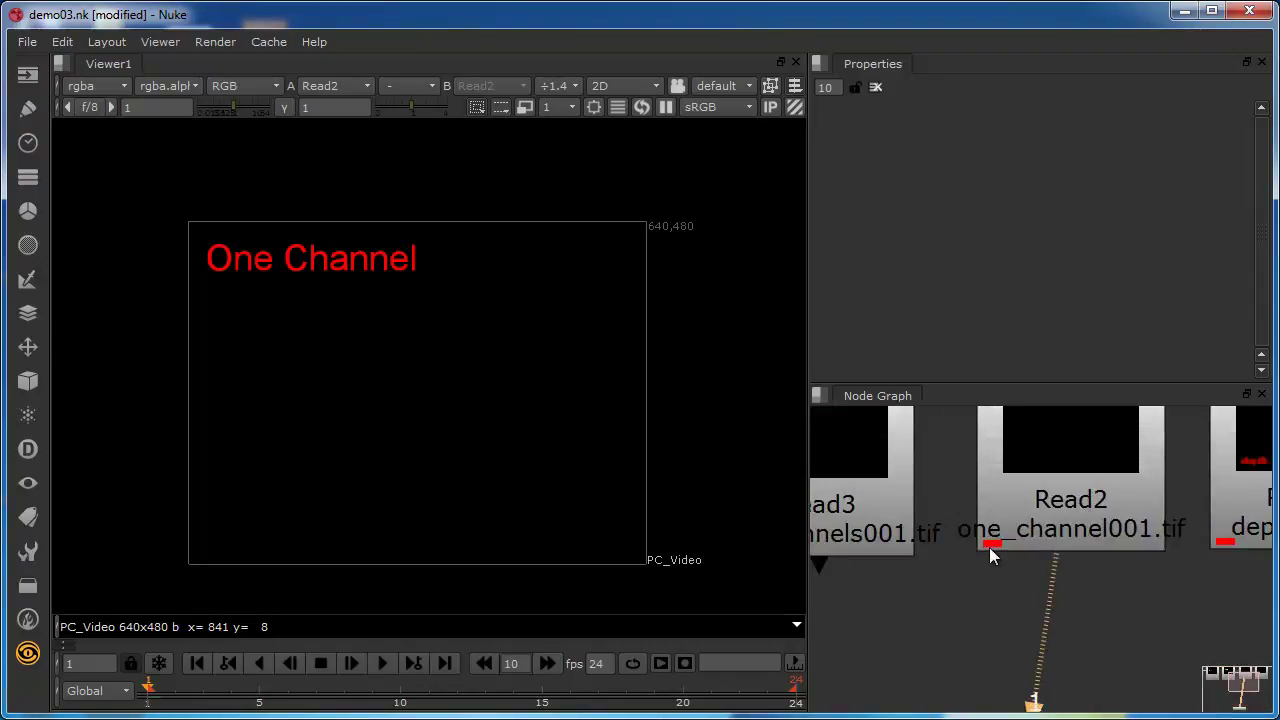
scroll(997, 555, "down", 5)
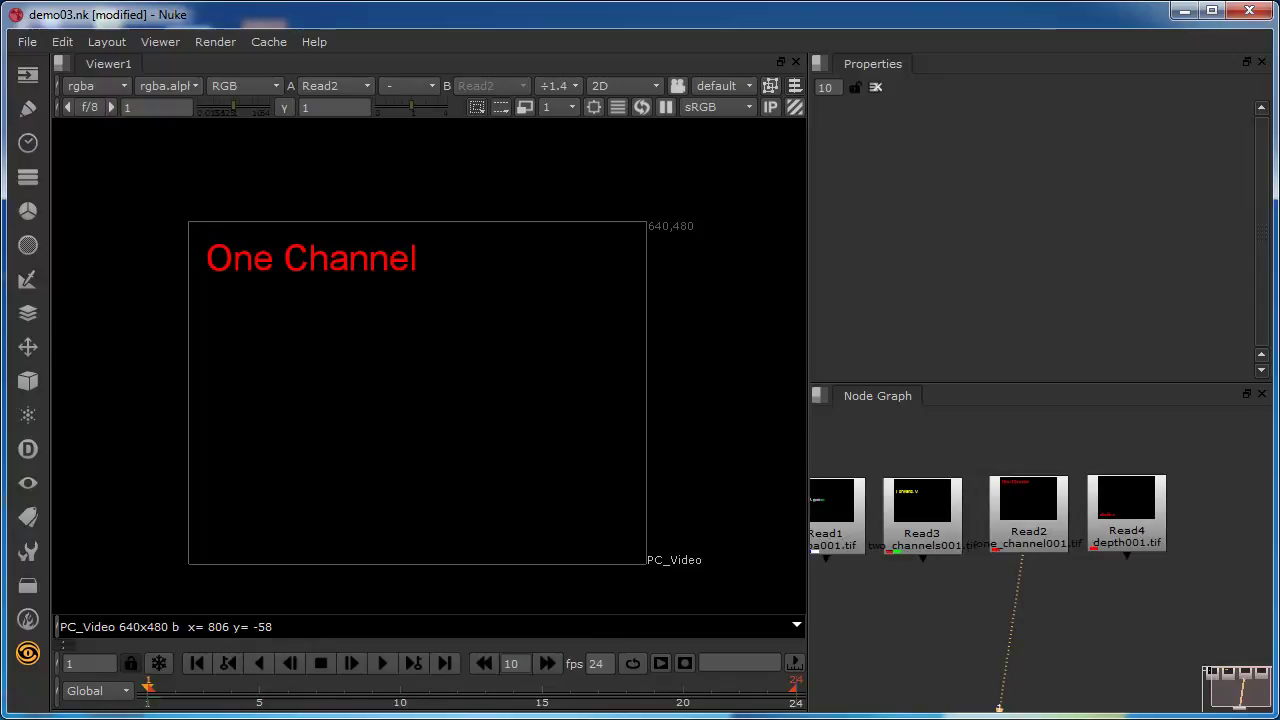
Step: View the red, green, blue and alpha channels of Read2 in turn, and switch the display back to RGB
left_click(234, 82)
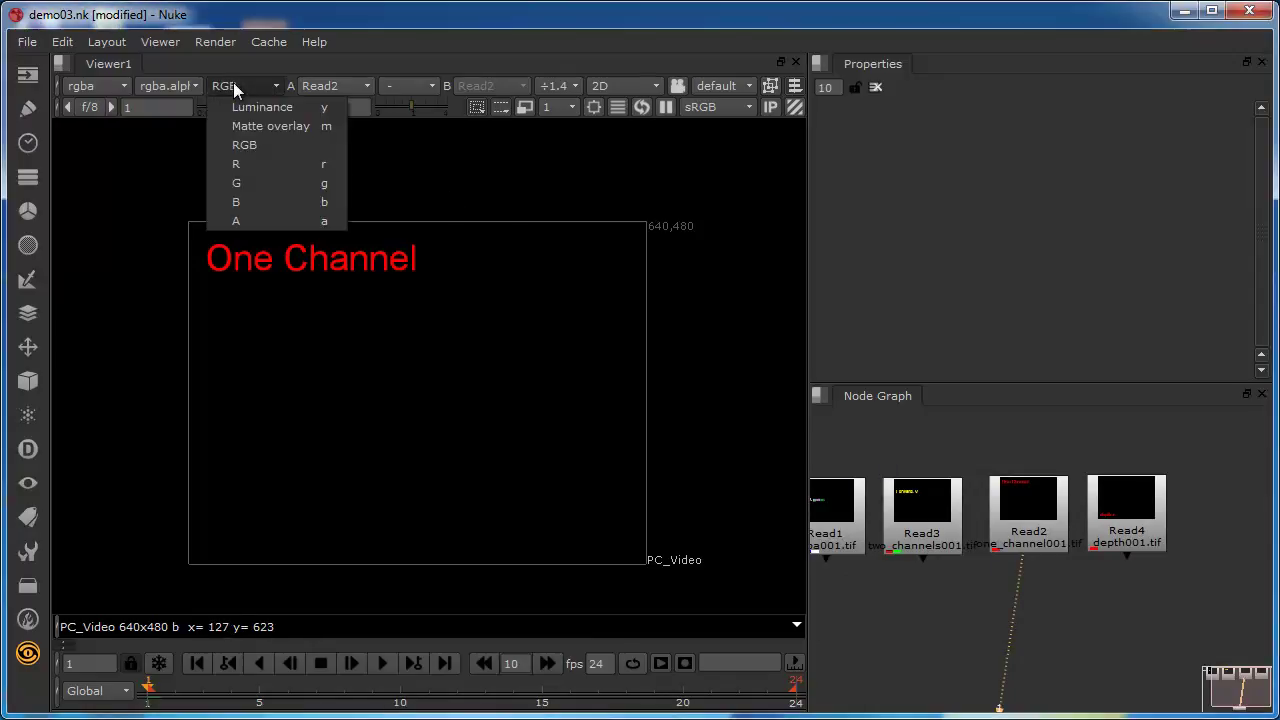
left_click(257, 158)
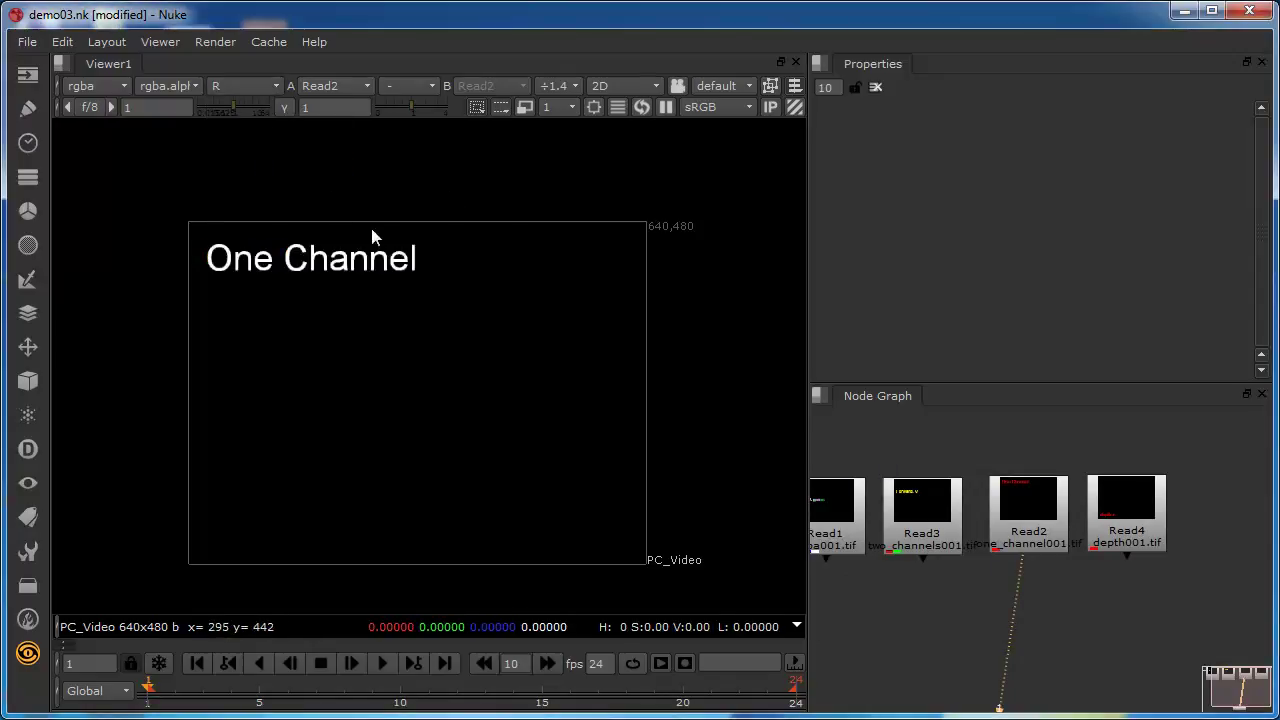
left_click(249, 84)
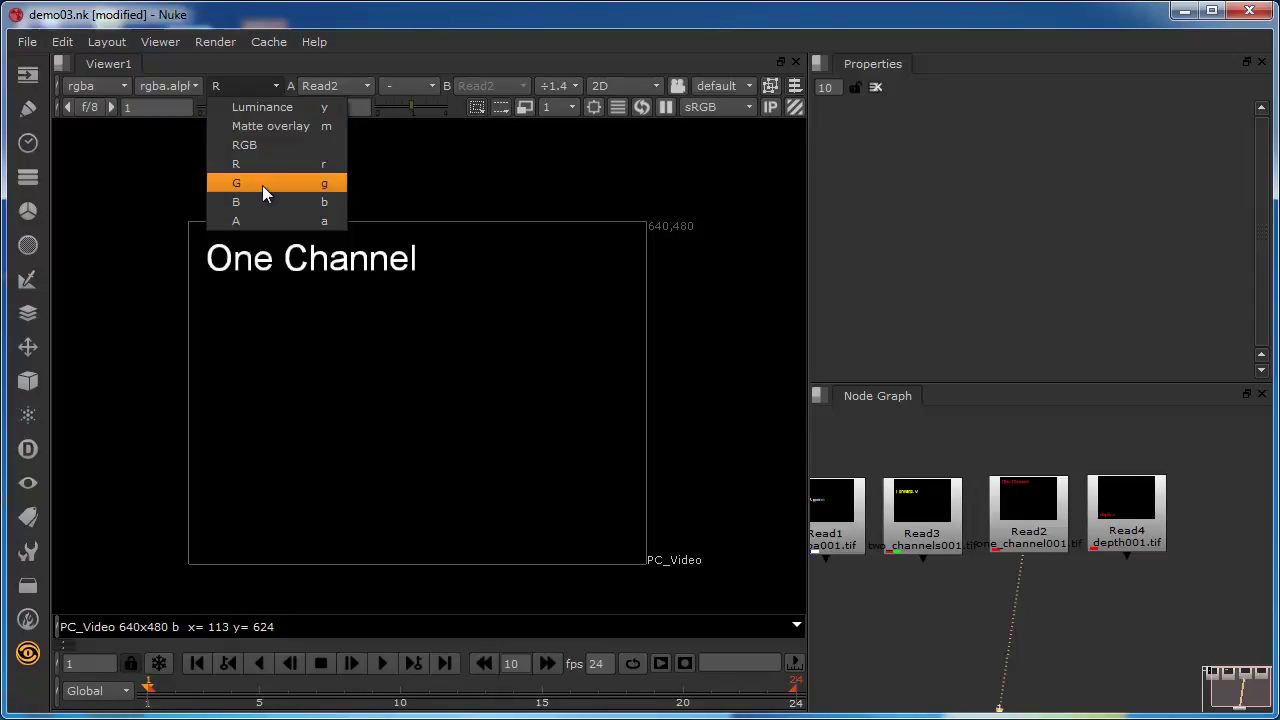
left_click(262, 185)
left_click(233, 87)
left_click(247, 196)
left_click(252, 91)
left_click(261, 224)
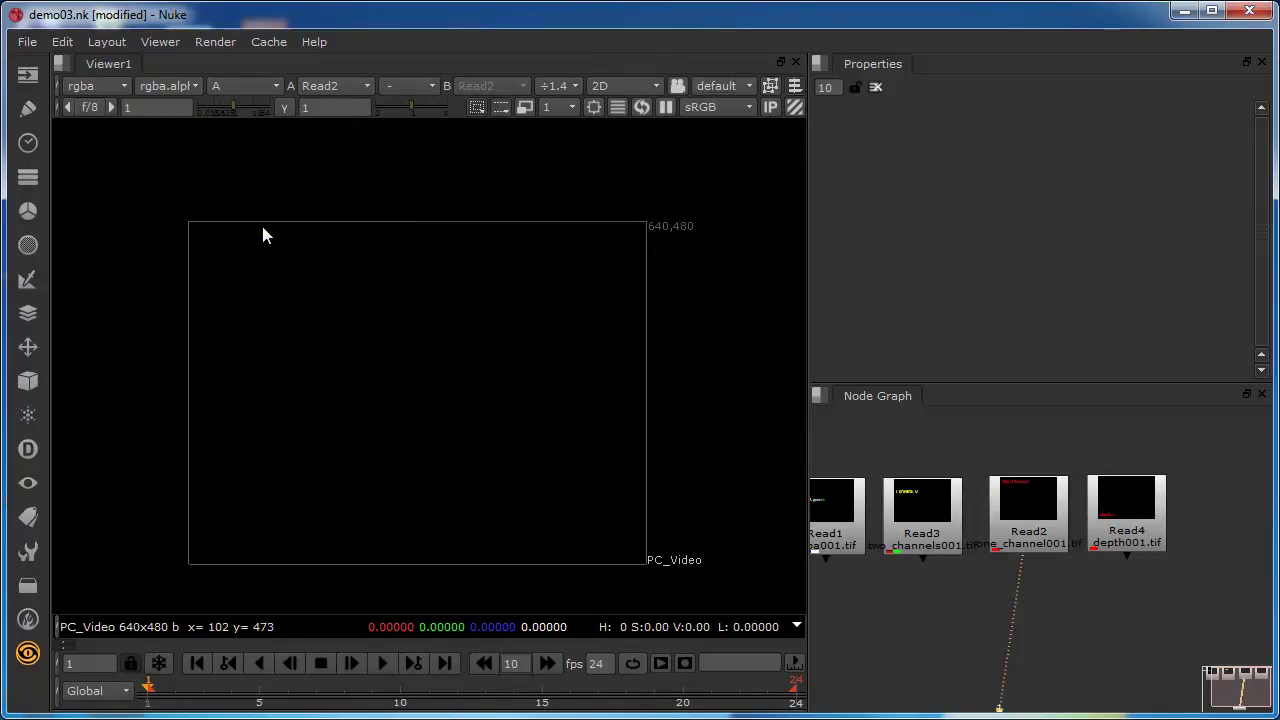
left_click(244, 90)
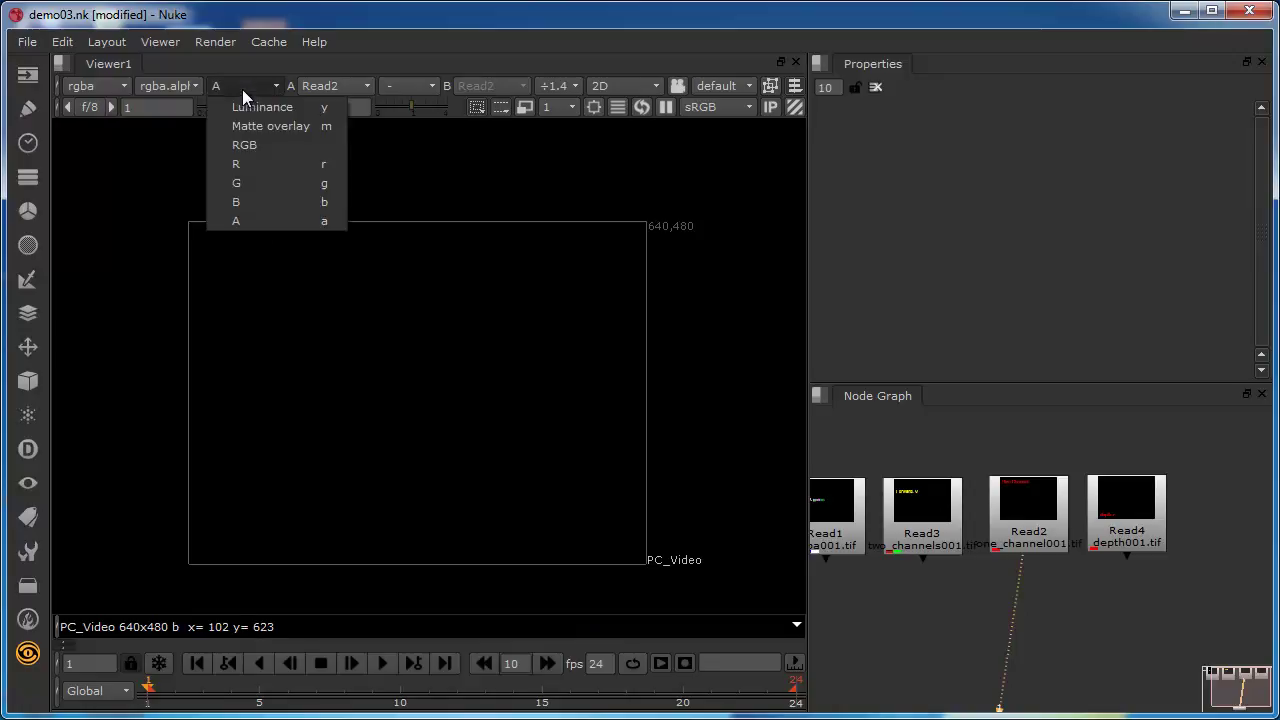
left_click(255, 147)
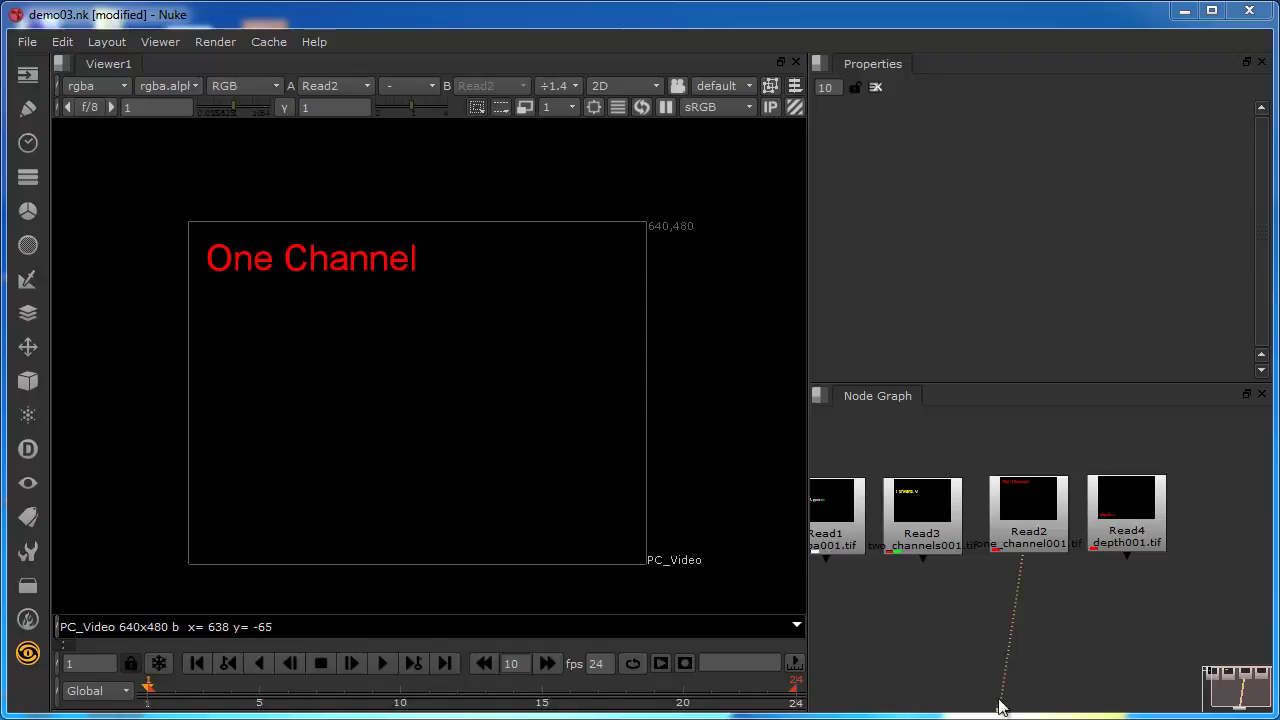
Step: Connect the viewer to the Read3 node (two_channels001.tif), inspect its channel indicators and frame the whole node graph again
middle_click_drag(948, 593, 1030, 568)
left_click_drag(1080, 688, 992, 528)
scroll(990, 522, "up", 6)
scroll(988, 517, "up", 3)
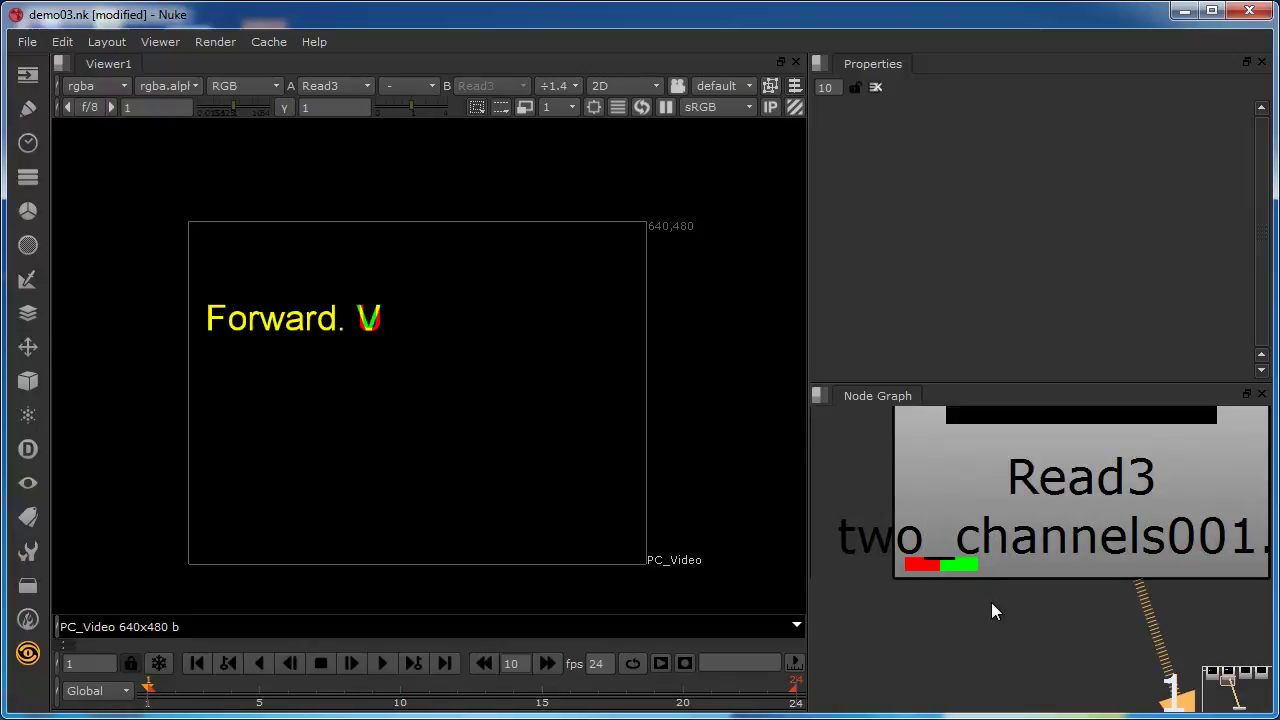
scroll(991, 602, "down", 5)
scroll(991, 602, "down", 2)
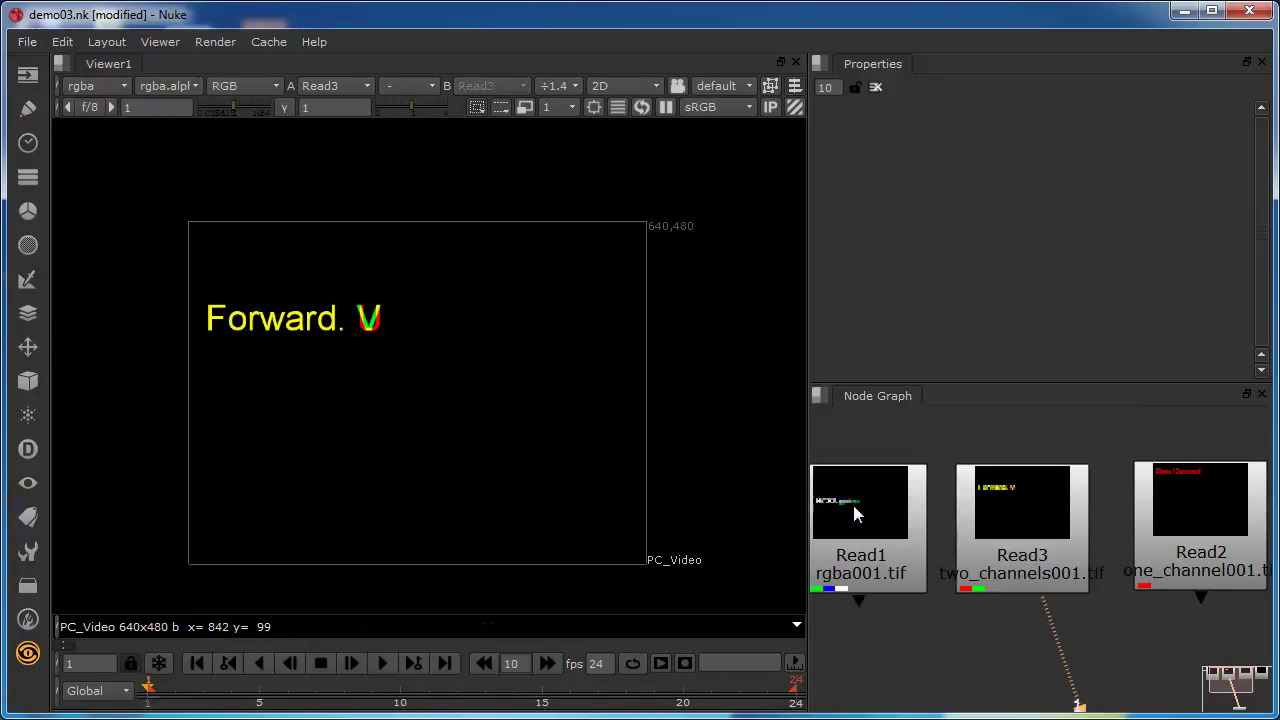
key("f")
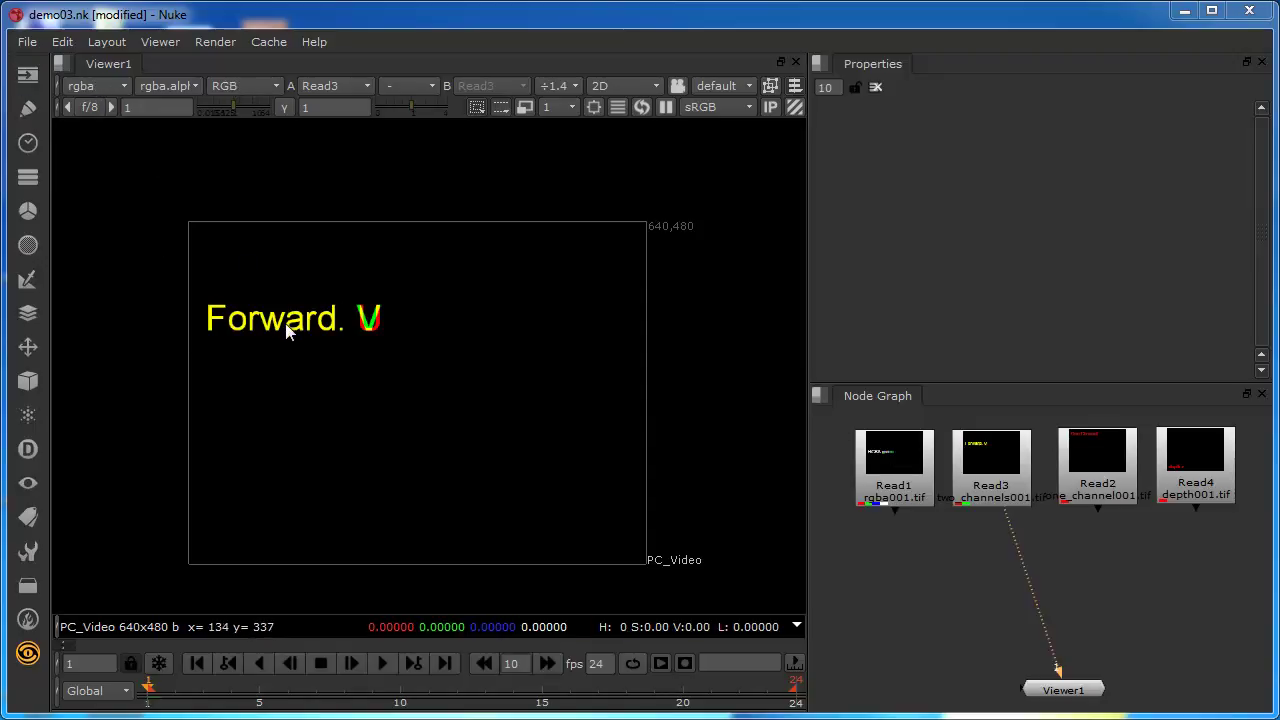
Step: View each of the red, green, blue and alpha channels of Read3, and restore the RGB display
left_click(242, 87)
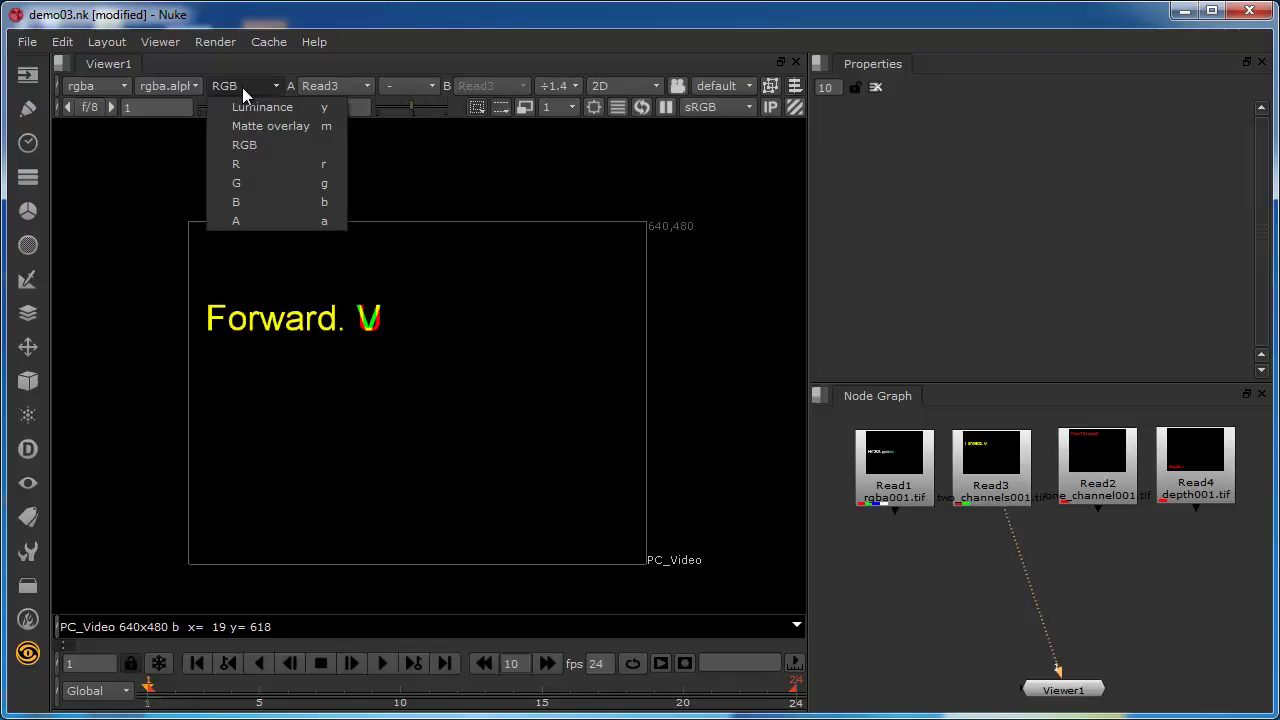
left_click(255, 164)
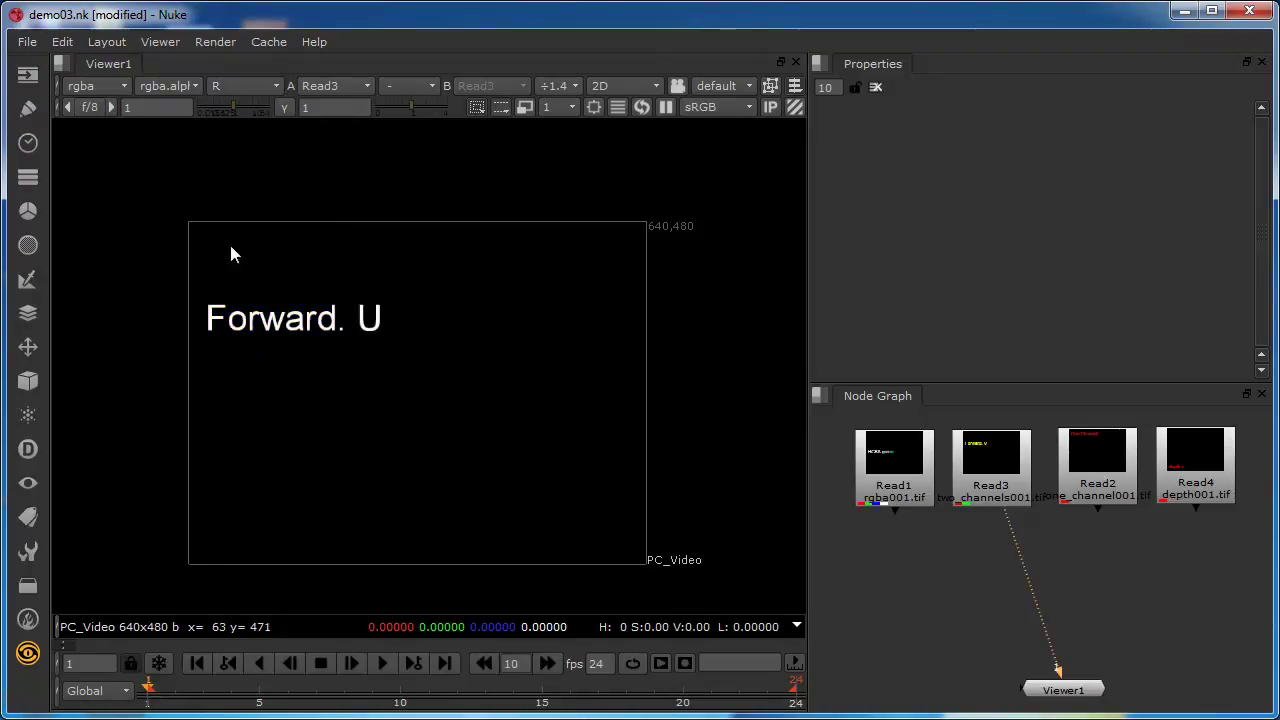
left_click(235, 88)
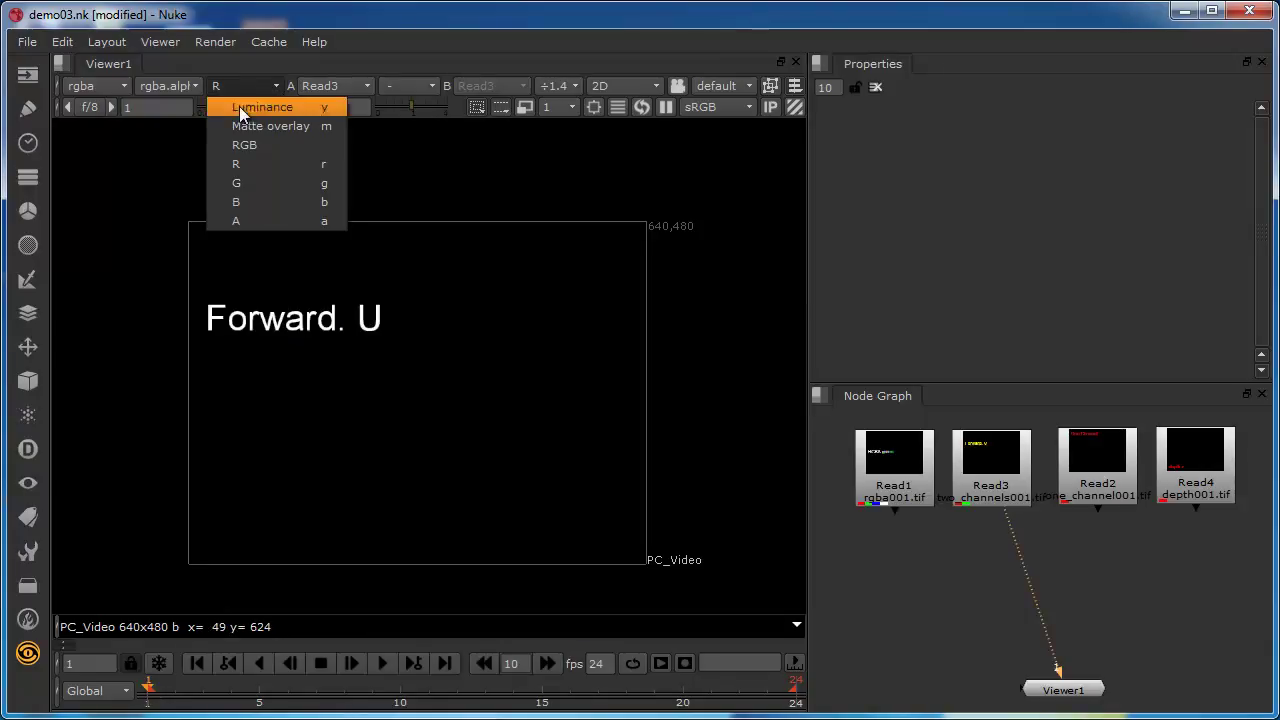
left_click(249, 180)
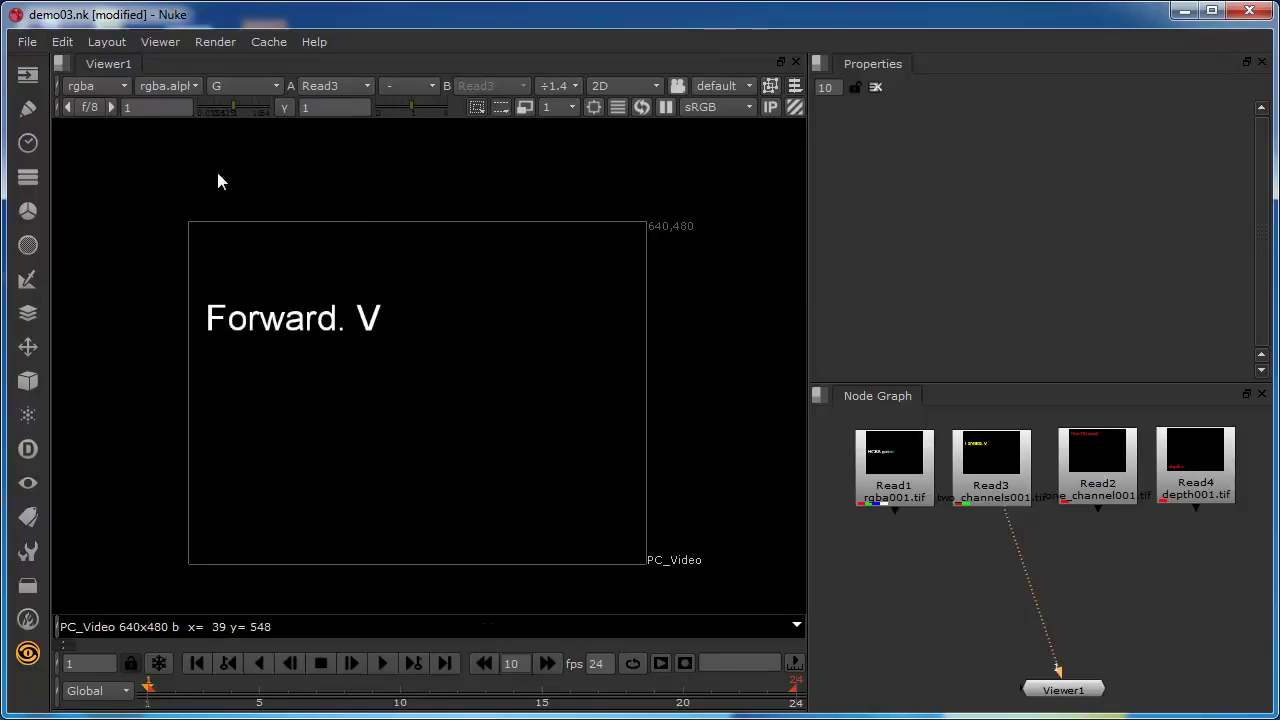
left_click(220, 87)
left_click(252, 206)
left_click(240, 87)
left_click(267, 220)
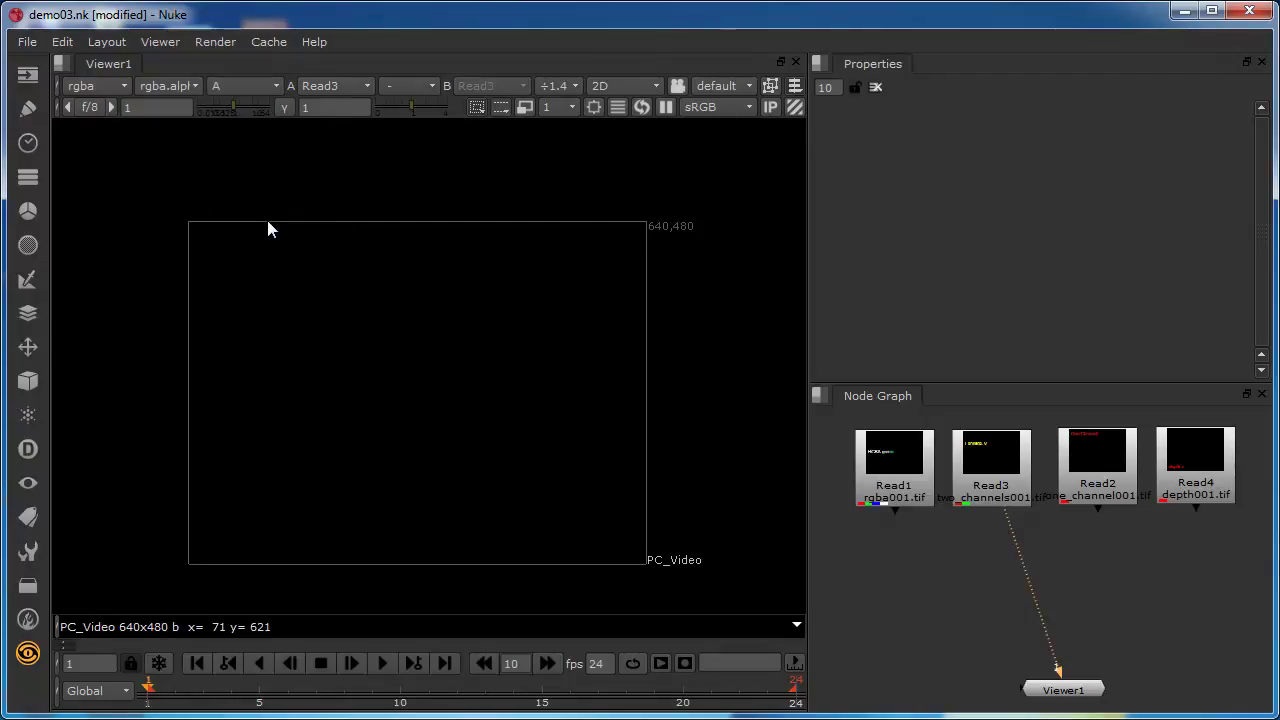
left_click(244, 92)
left_click(249, 149)
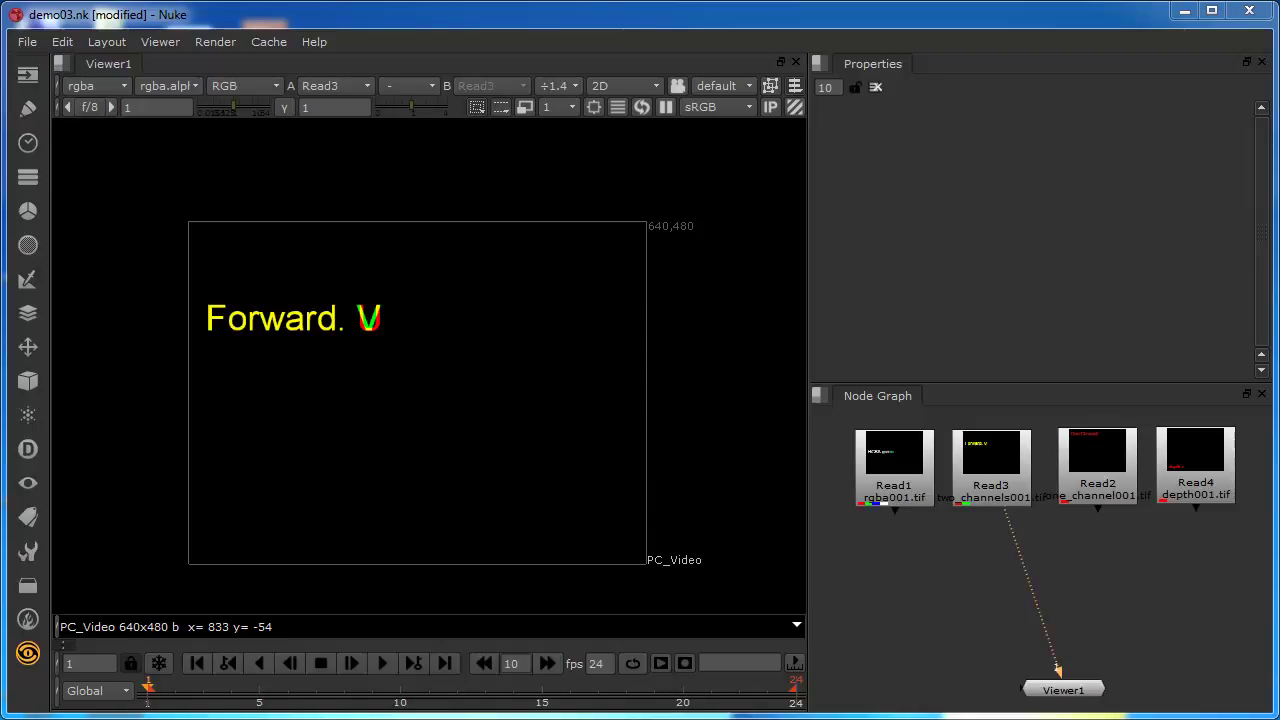
Step: Disconnect the viewer from Read3 and connect it to the Read4 node (depth001.tif)
left_click_drag(1057, 672, 1032, 632)
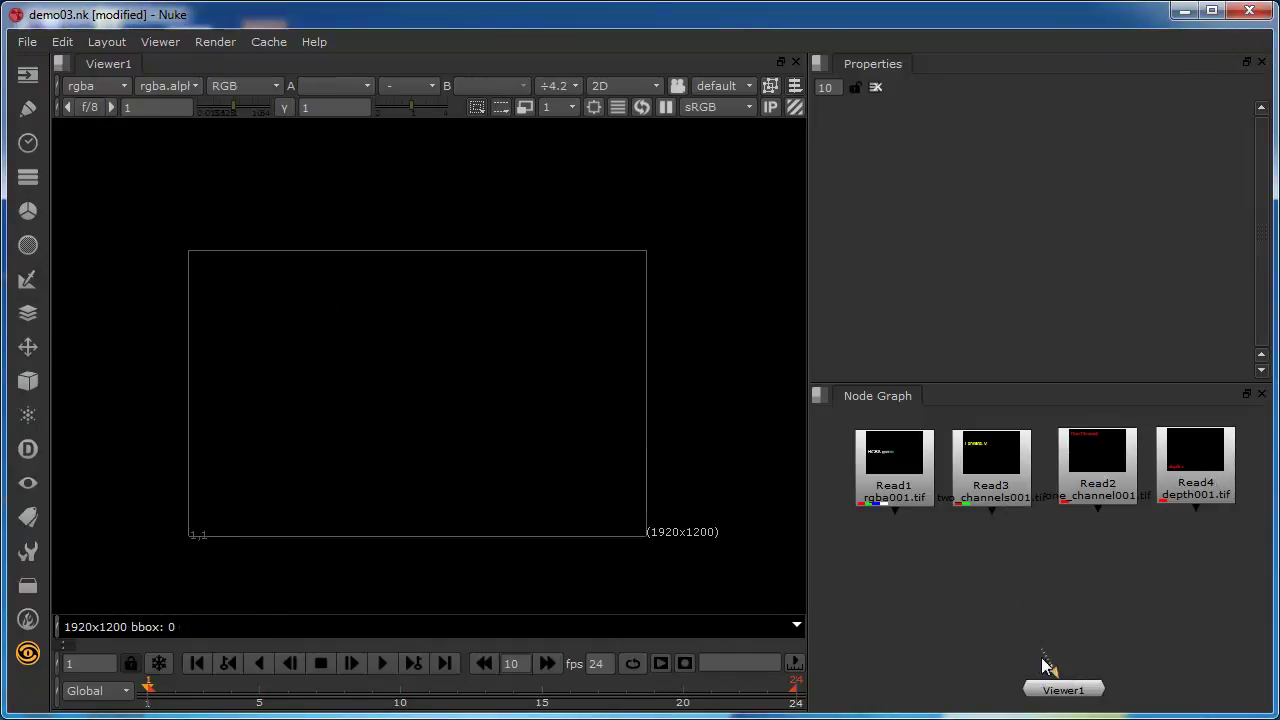
left_click_drag(1055, 675, 1195, 470)
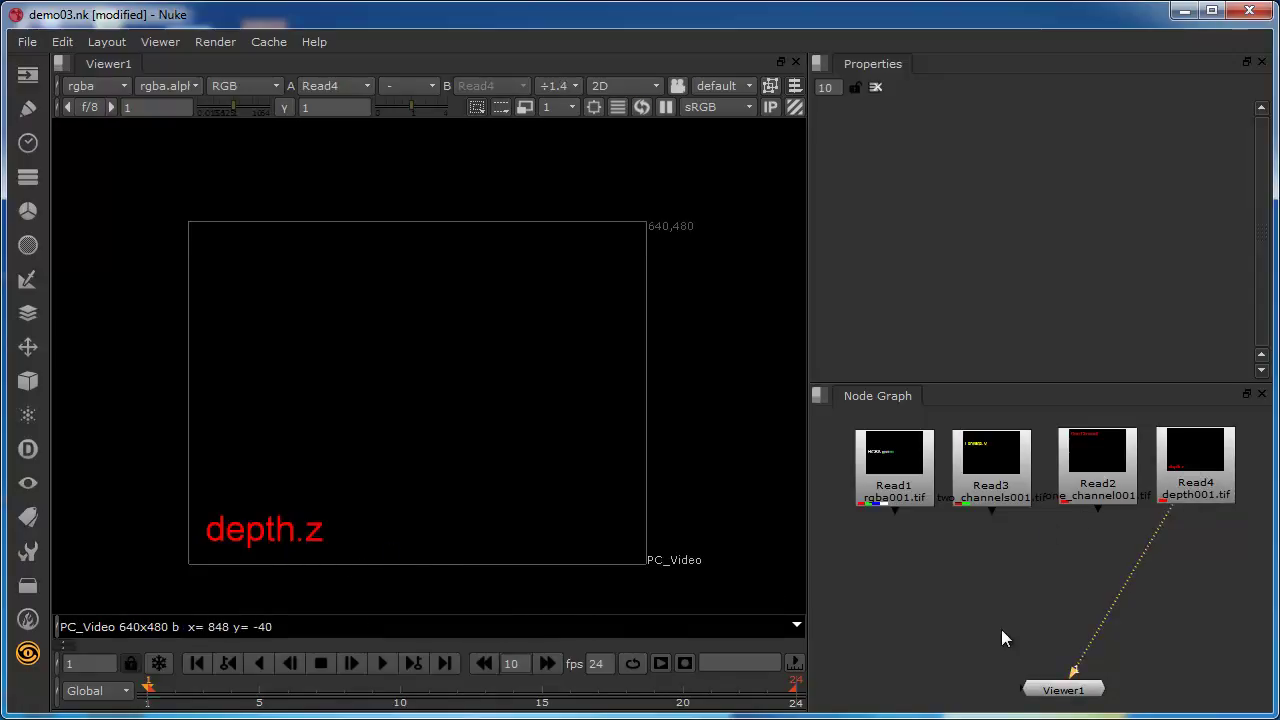
Step: Check the other layers offered for display in the viewer, keep rgba, and select the Read4 node
left_click(92, 87)
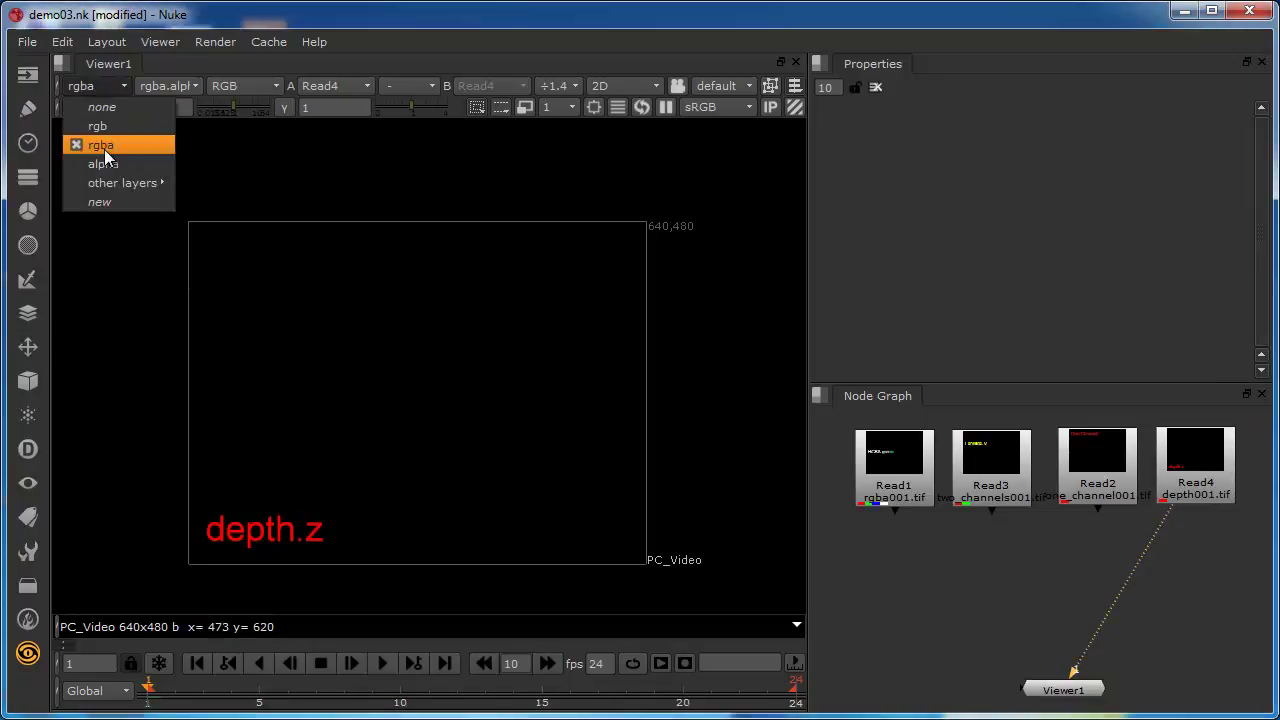
mouse_move(114, 183)
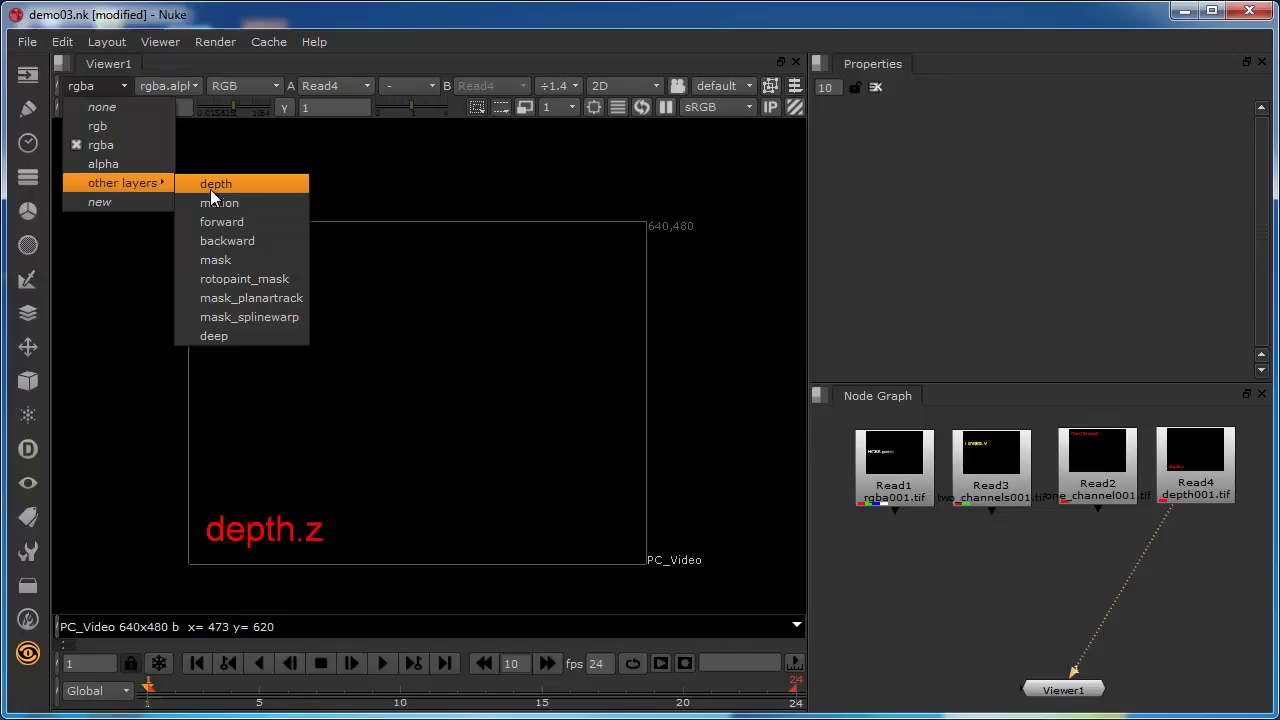
key("Escape")
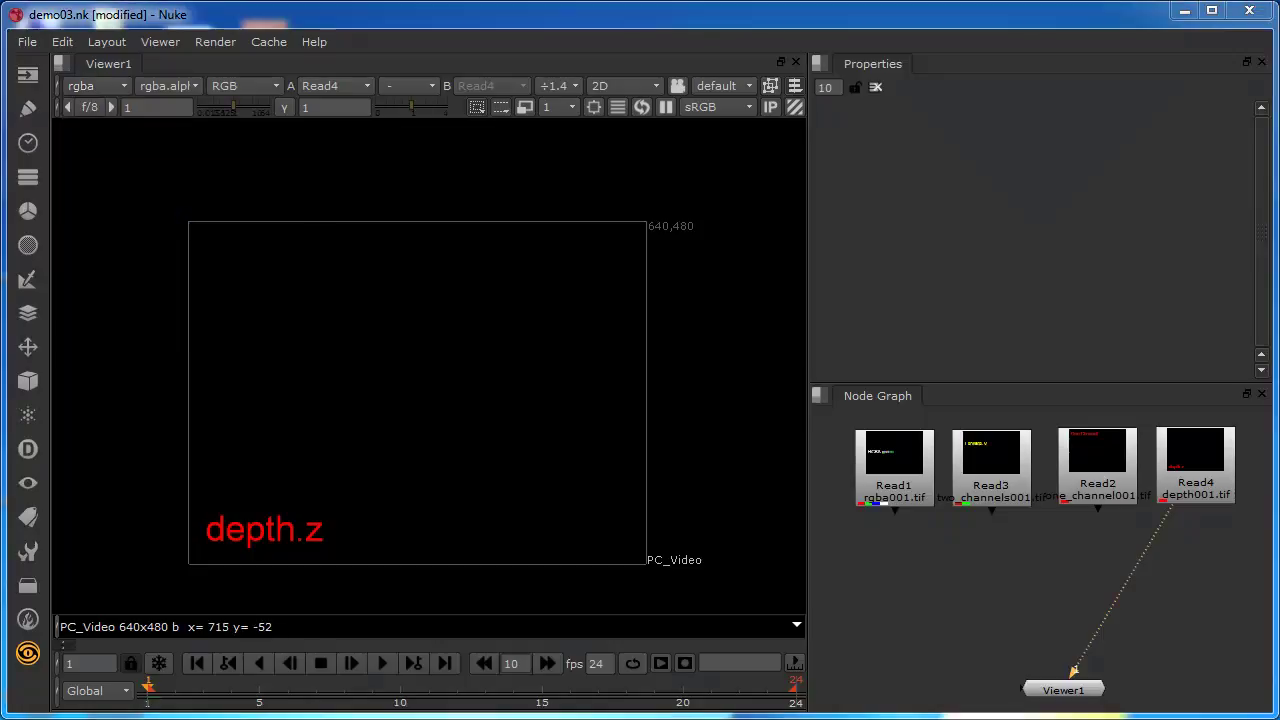
left_click(1214, 466)
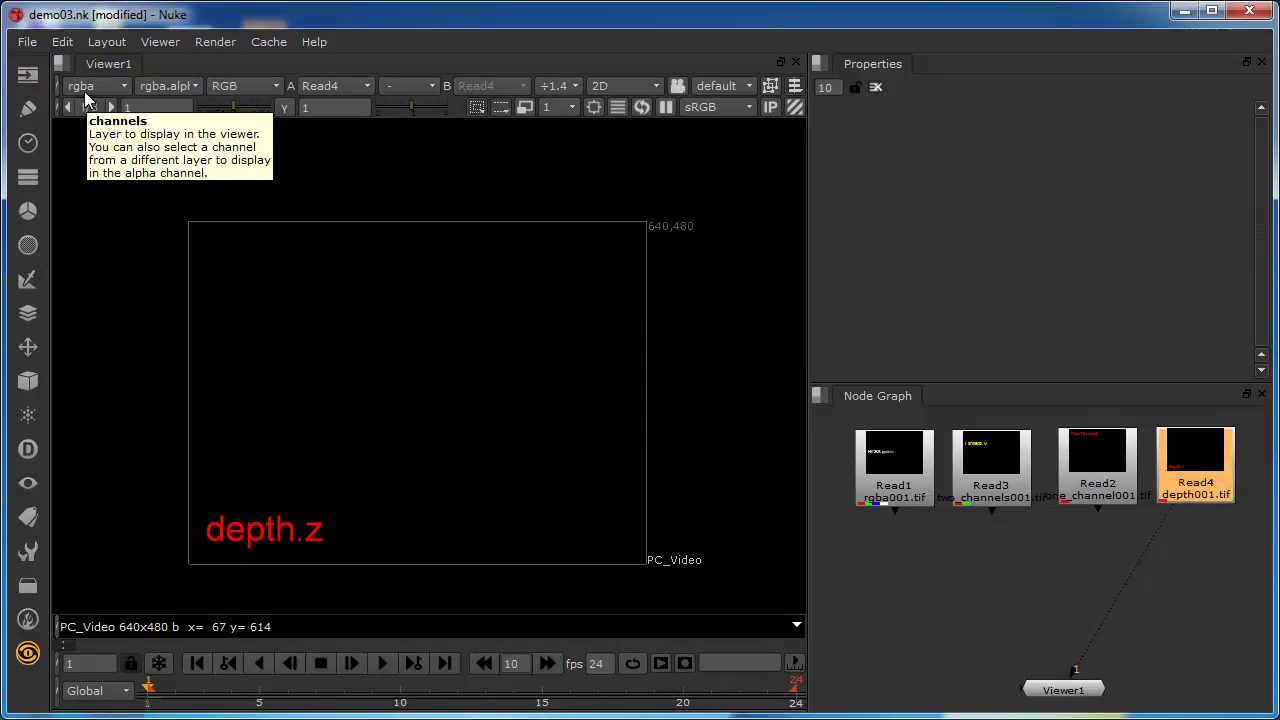
Step: View only the red channel of Read4 (depth001.tif), and restore the RGB display
left_click(238, 85)
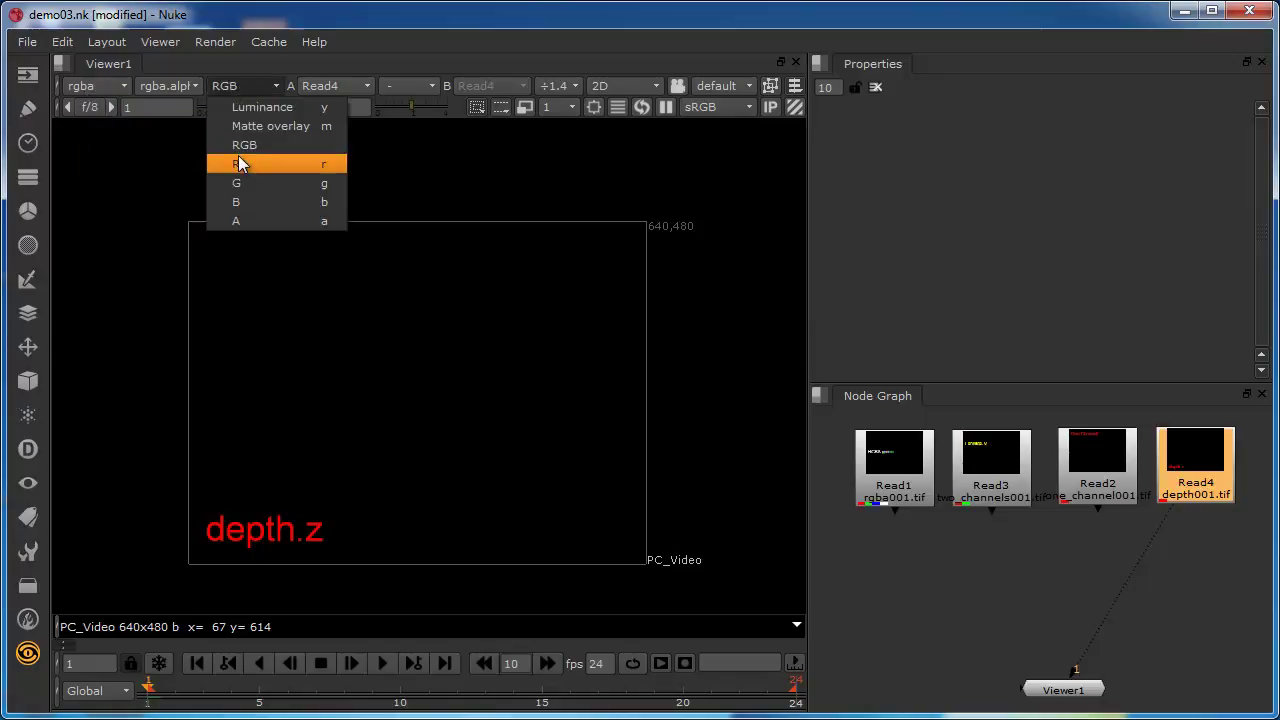
left_click(239, 160)
left_click(226, 88)
left_click(248, 150)
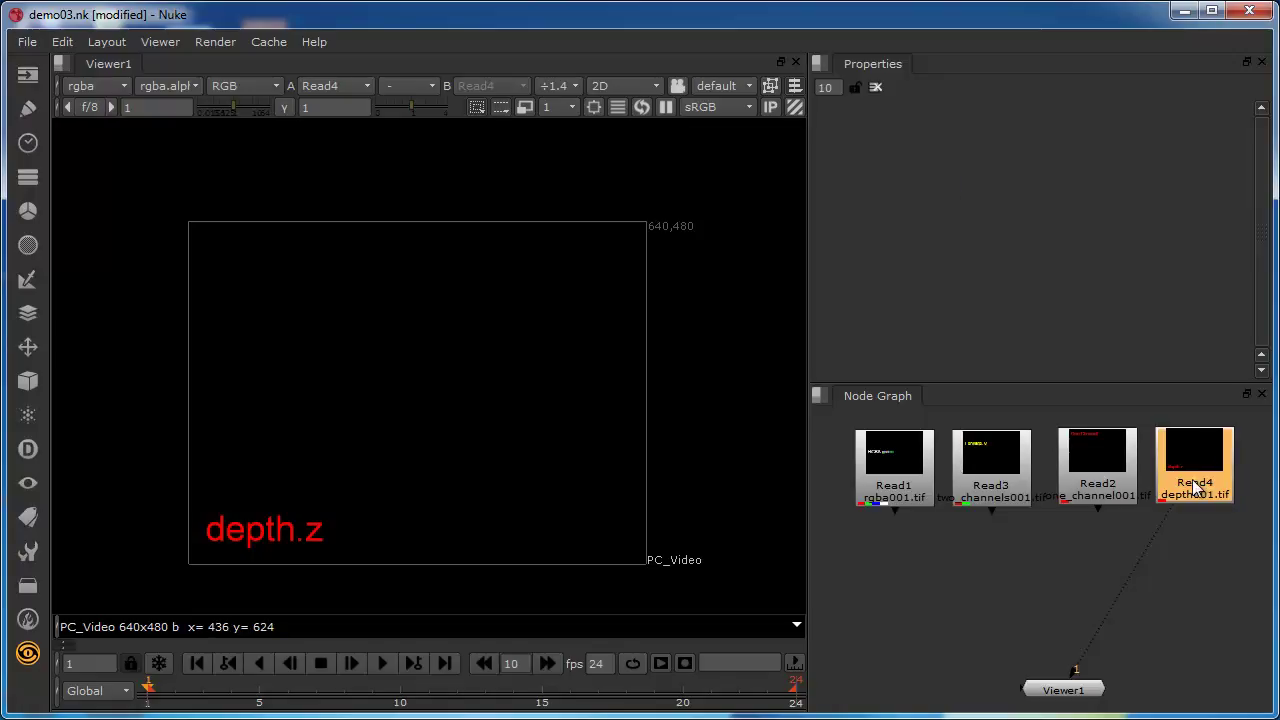
Step: Add a Shuffle node after Read4, space it out below the image node, and place the viewer node beneath it
left_click(36, 180)
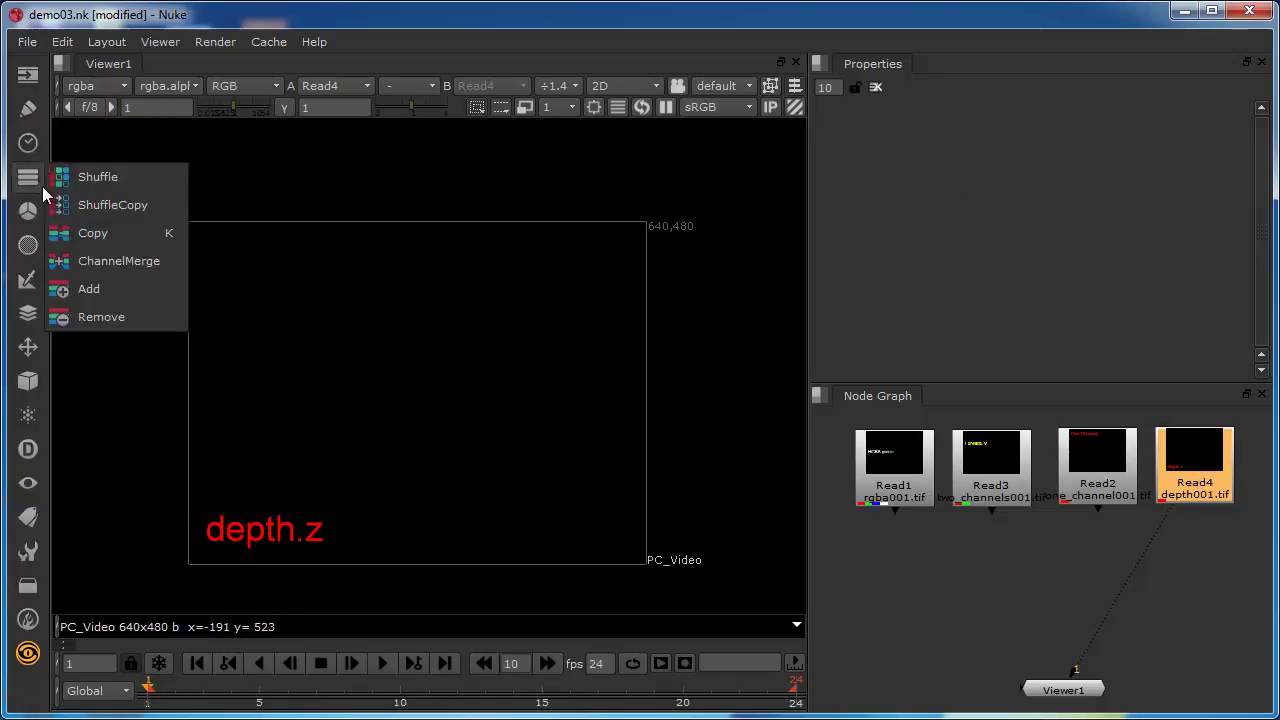
left_click(80, 184)
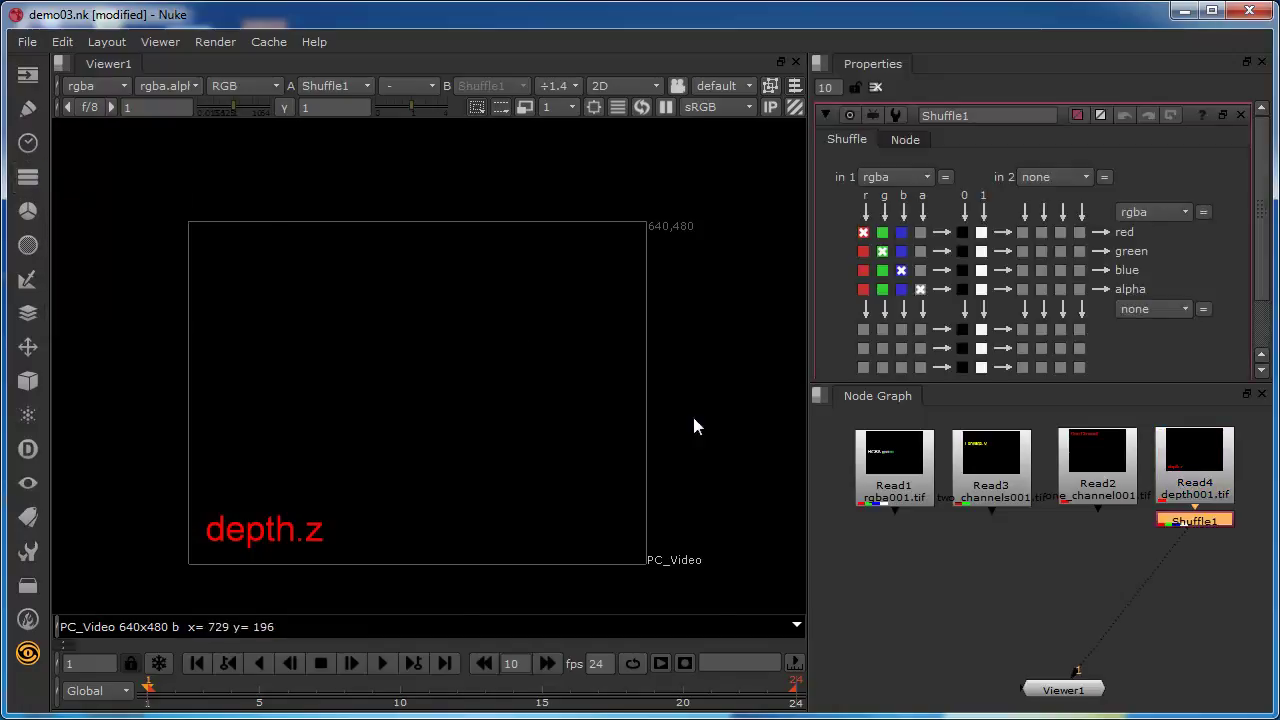
left_click_drag(1176, 525, 1185, 565)
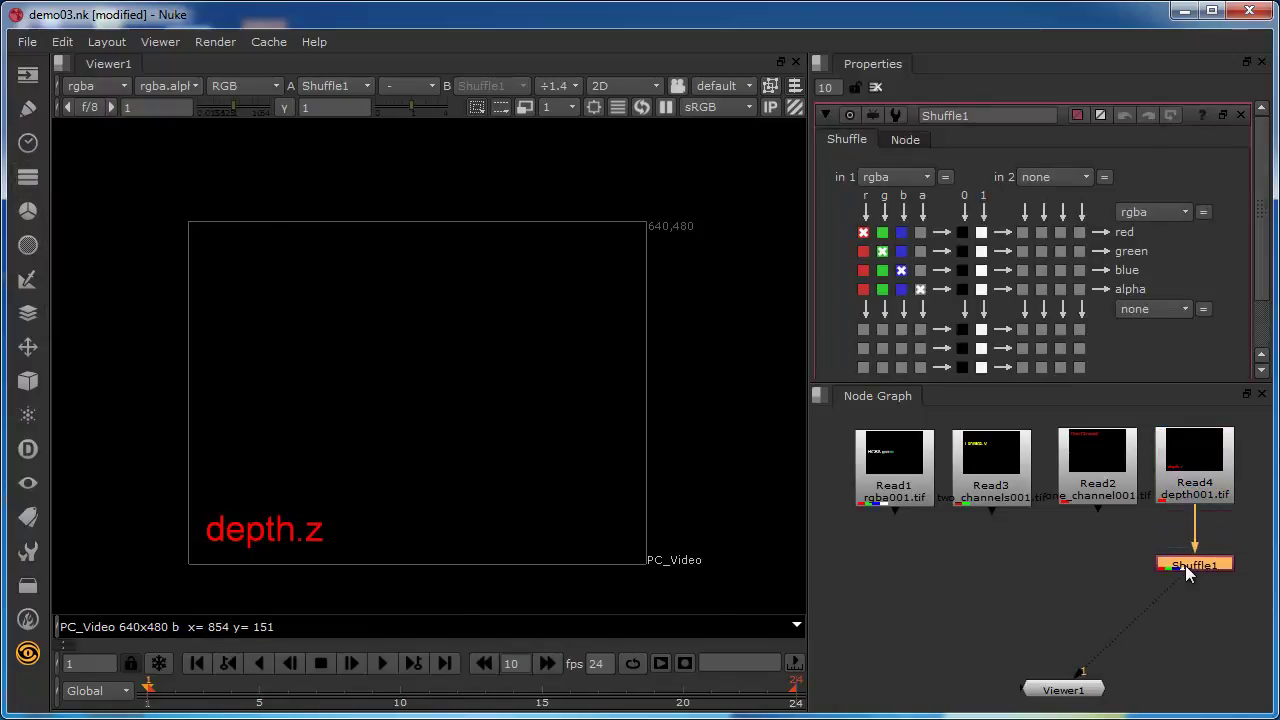
left_click_drag(1063, 698, 1194, 631)
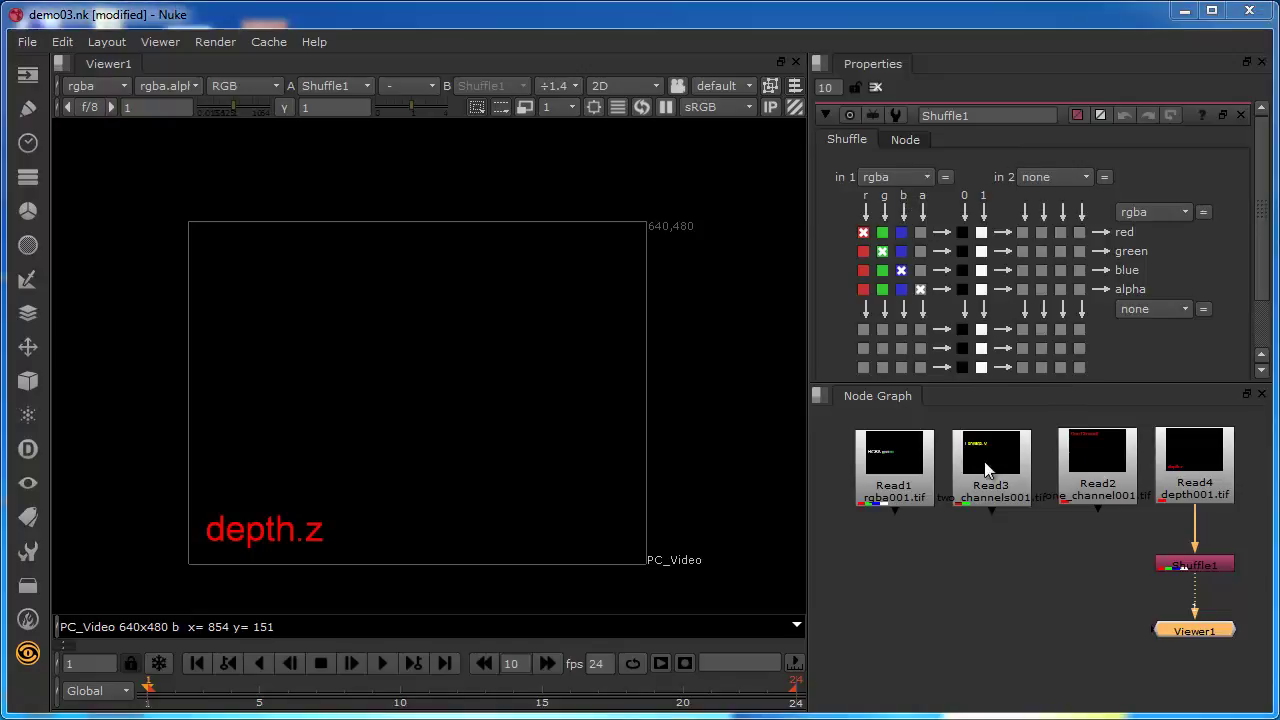
Step: Set the output layer of the Shuffle node under Read4 to depth, so the red input feeds the Z channel
scroll(1030, 598, "down", 4)
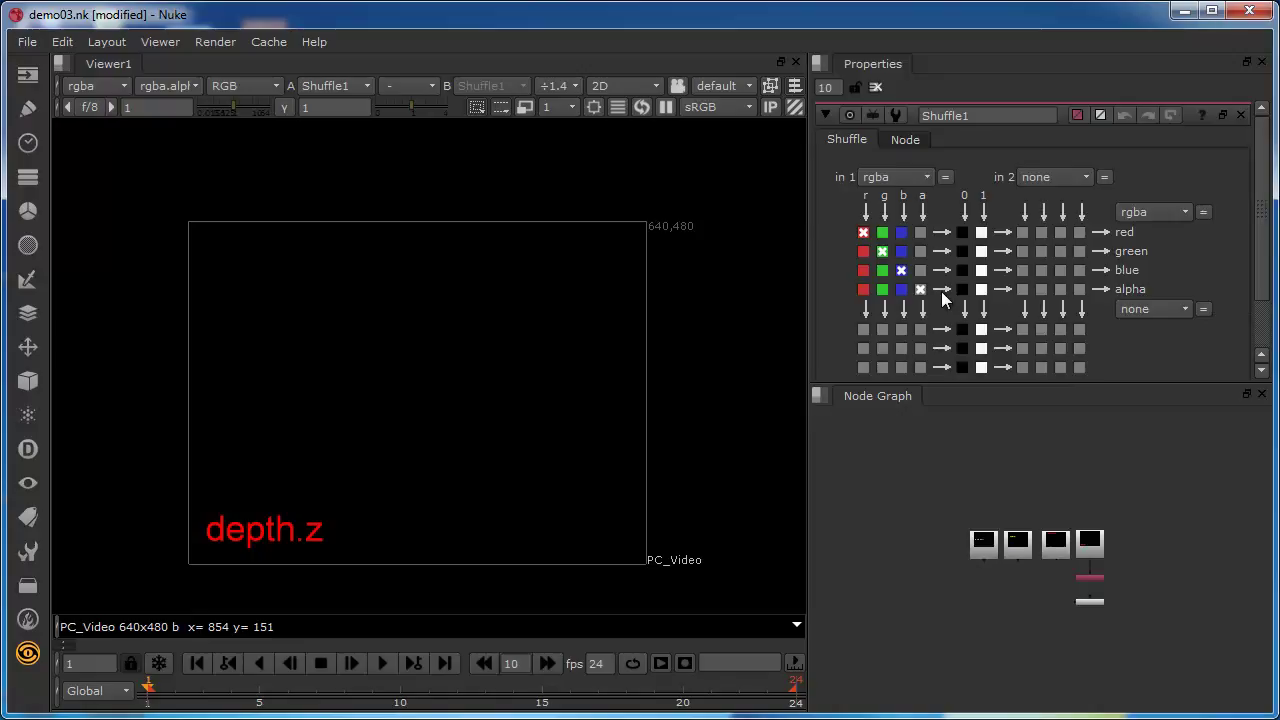
left_click(882, 251)
left_click(882, 251)
left_click(1161, 214)
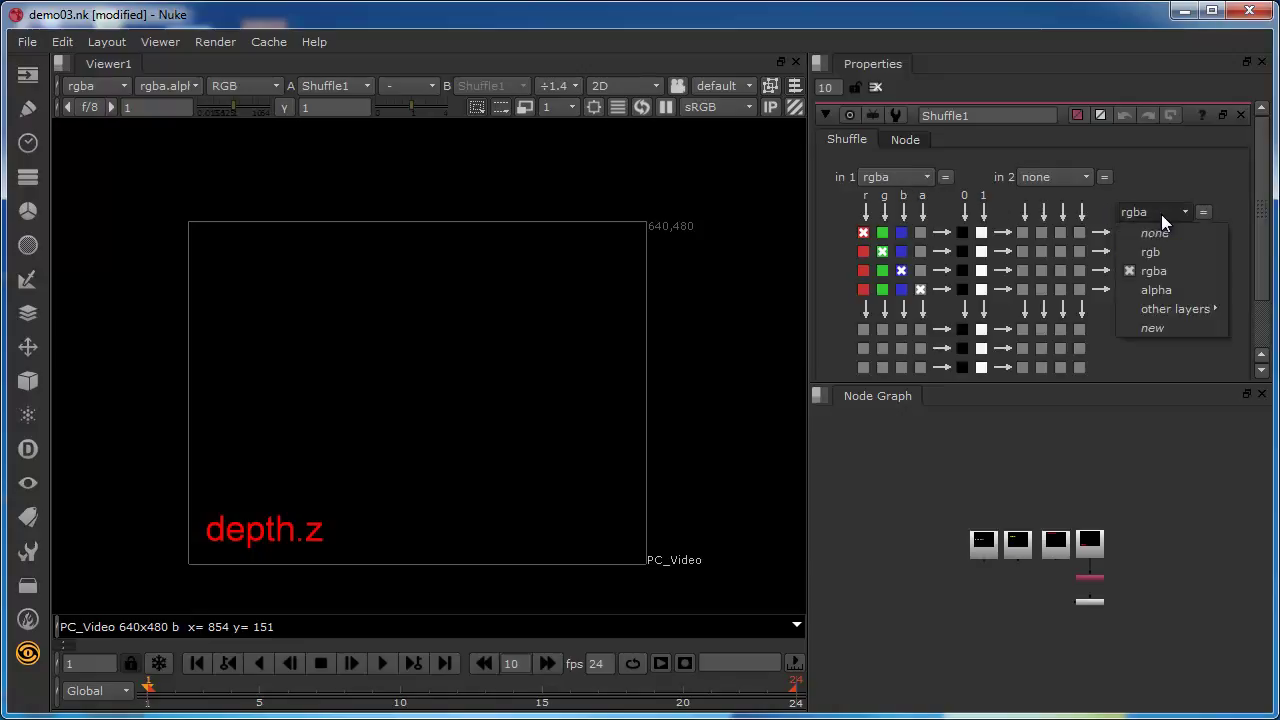
mouse_move(1148, 306)
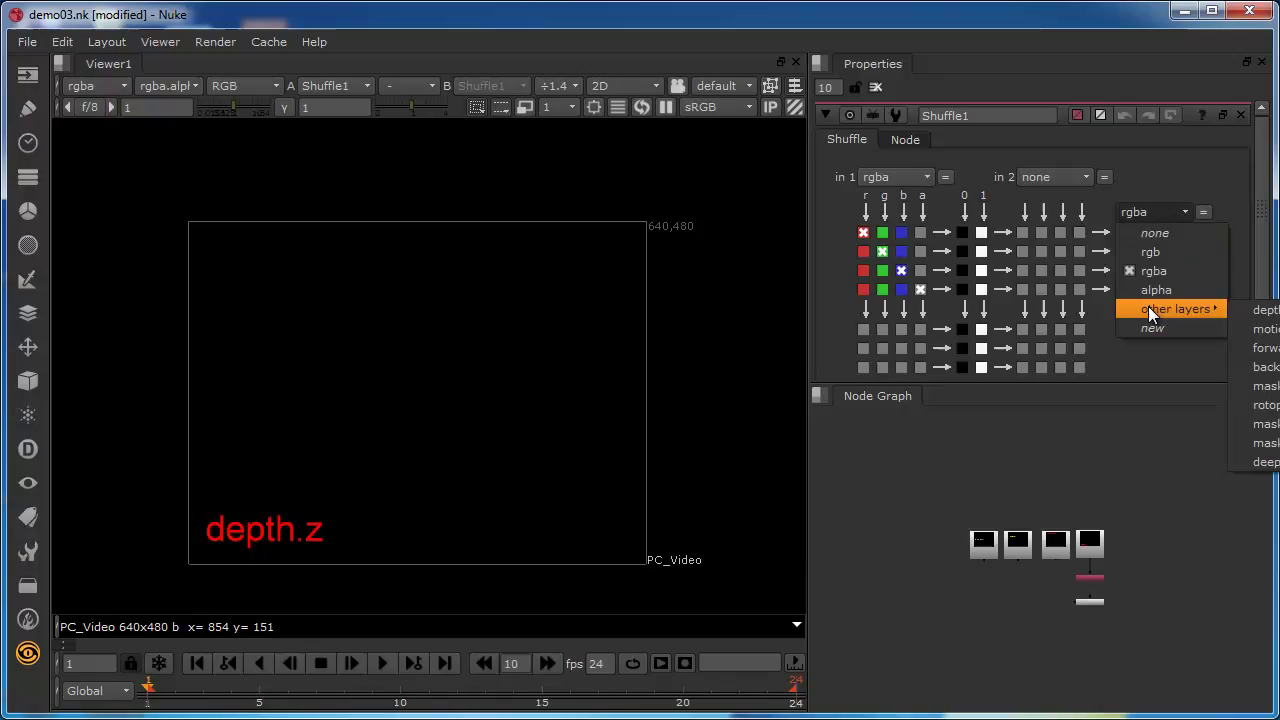
left_click(1266, 311)
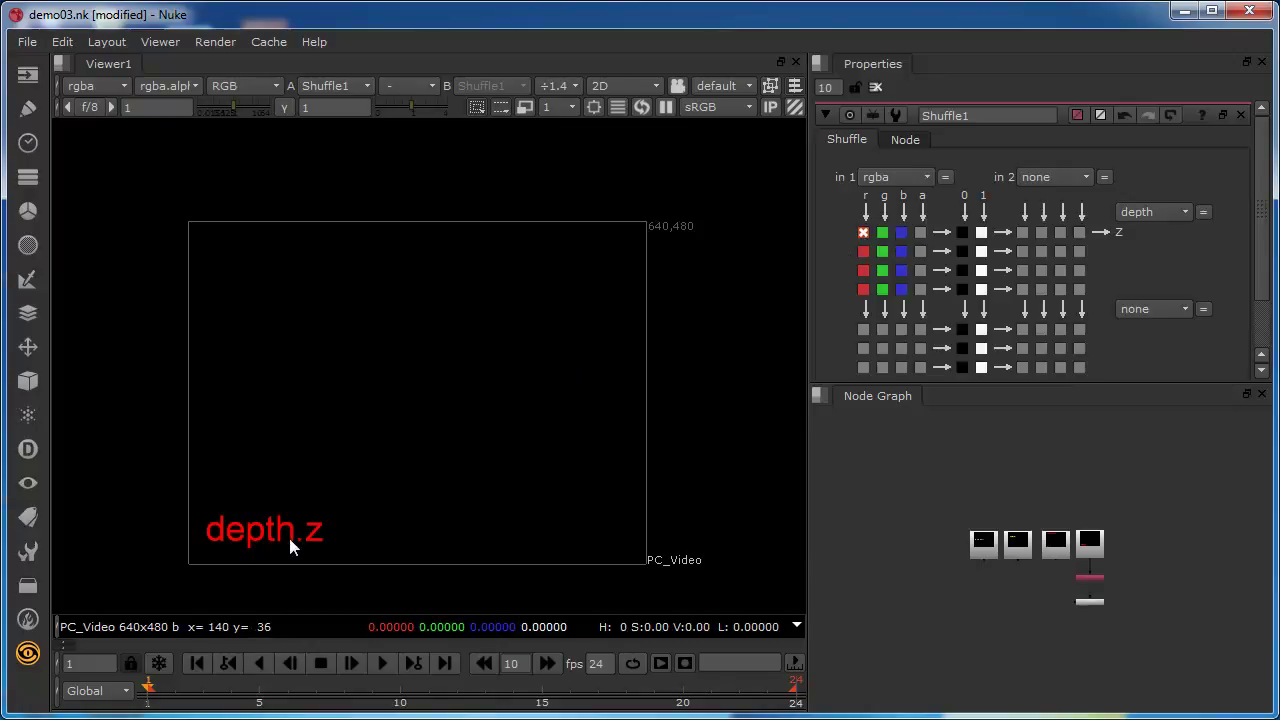
Step: Check the layers offered in the viewer, switch it to the depth layer, and display only the R channel
left_click(106, 85)
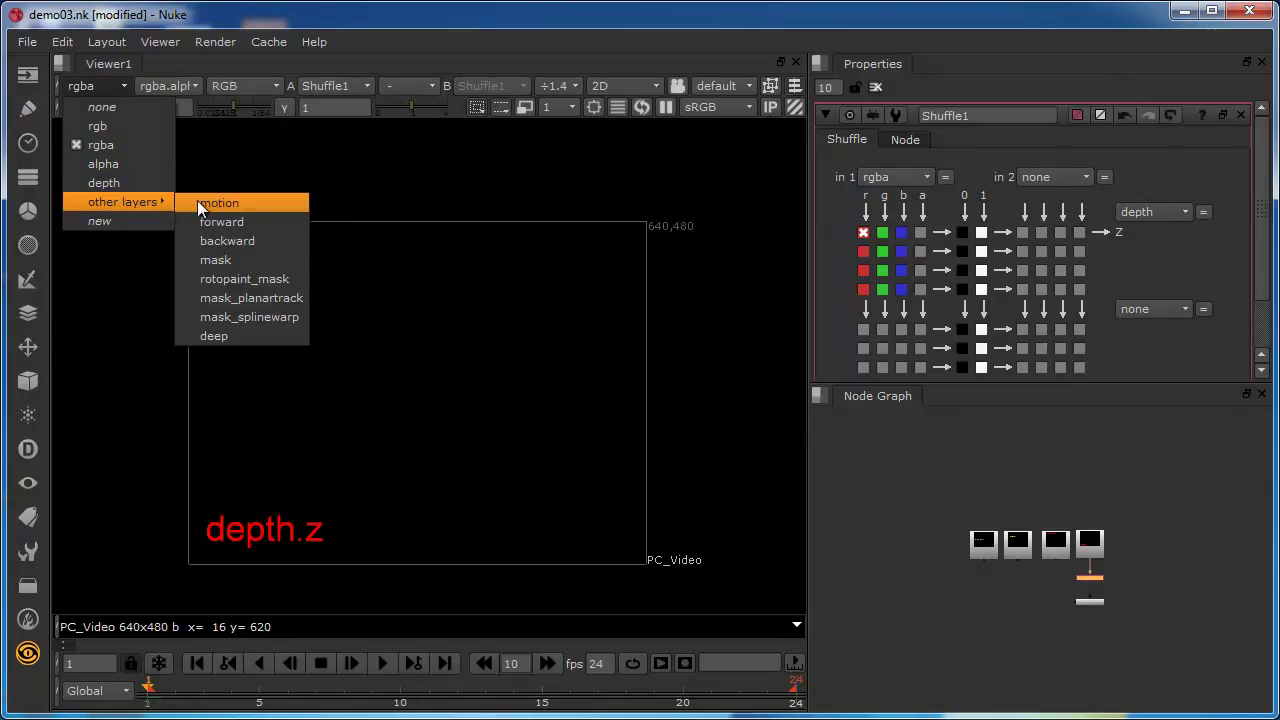
mouse_move(129, 206)
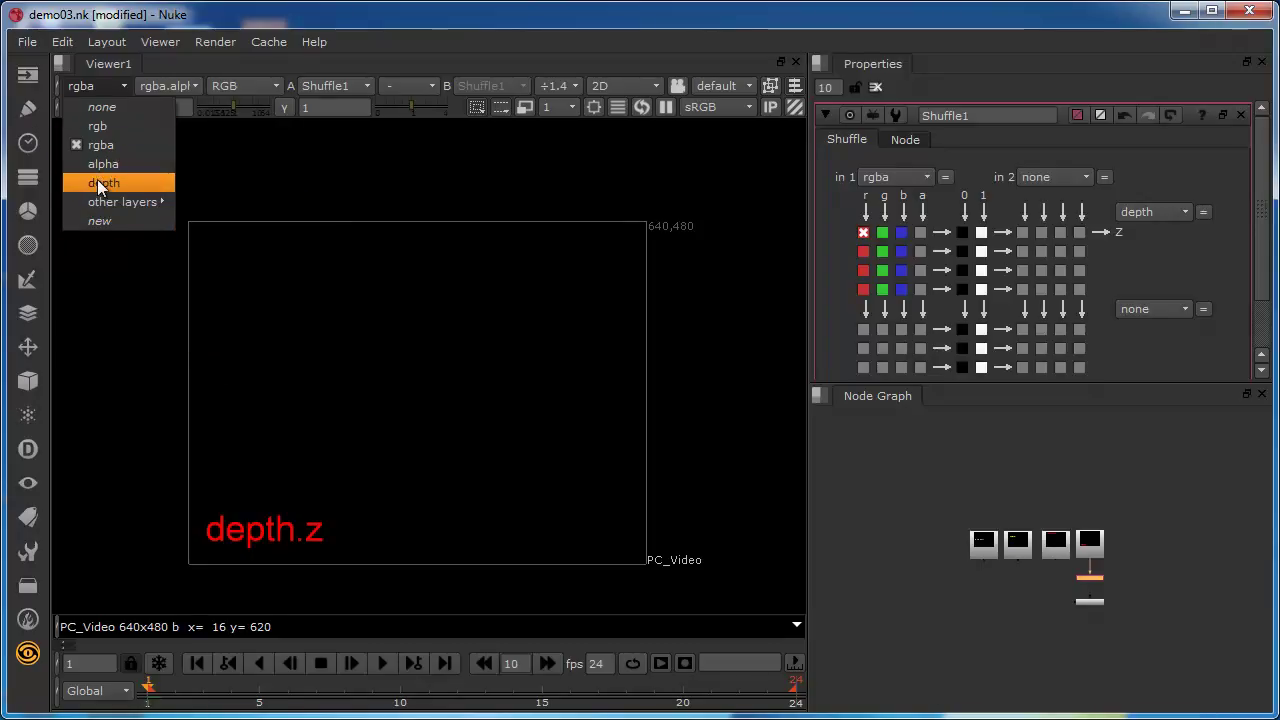
key("Escape")
left_click(90, 88)
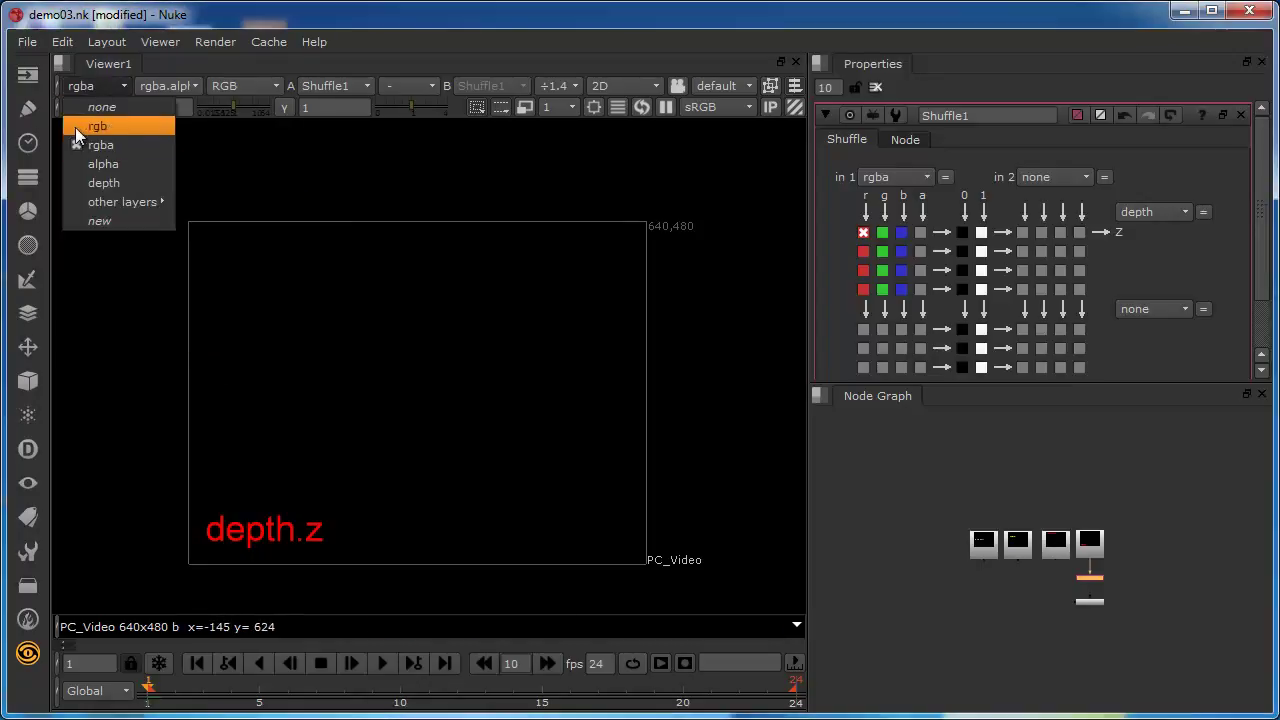
left_click(96, 183)
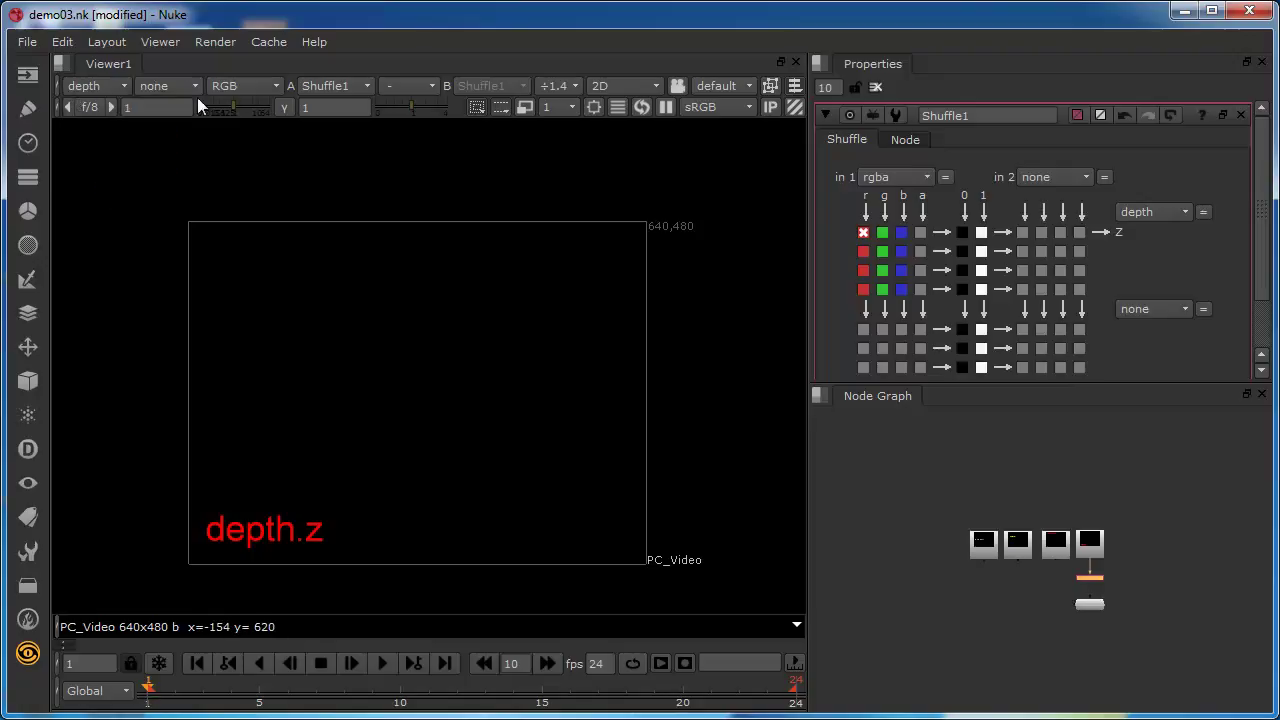
left_click(252, 86)
left_click(249, 166)
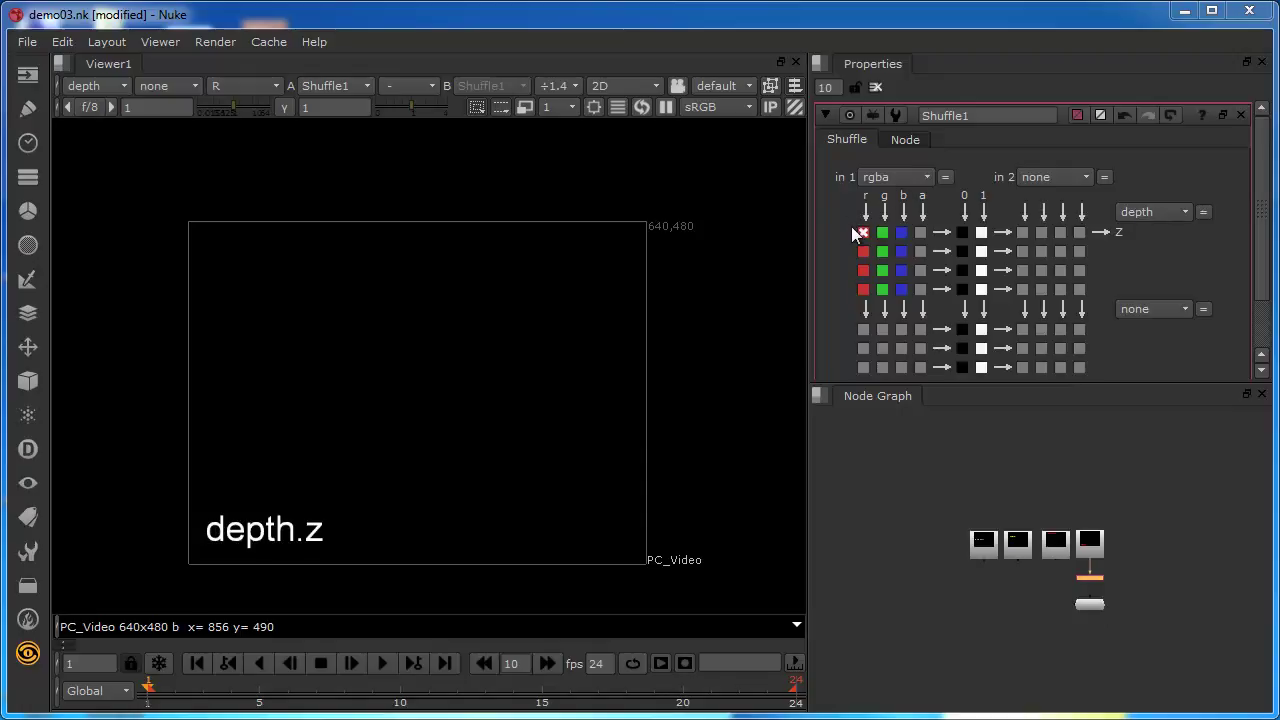
Step: Feed the depth Z output from the green, blue and alpha inputs in turn, and reassign it to red
left_click(883, 232)
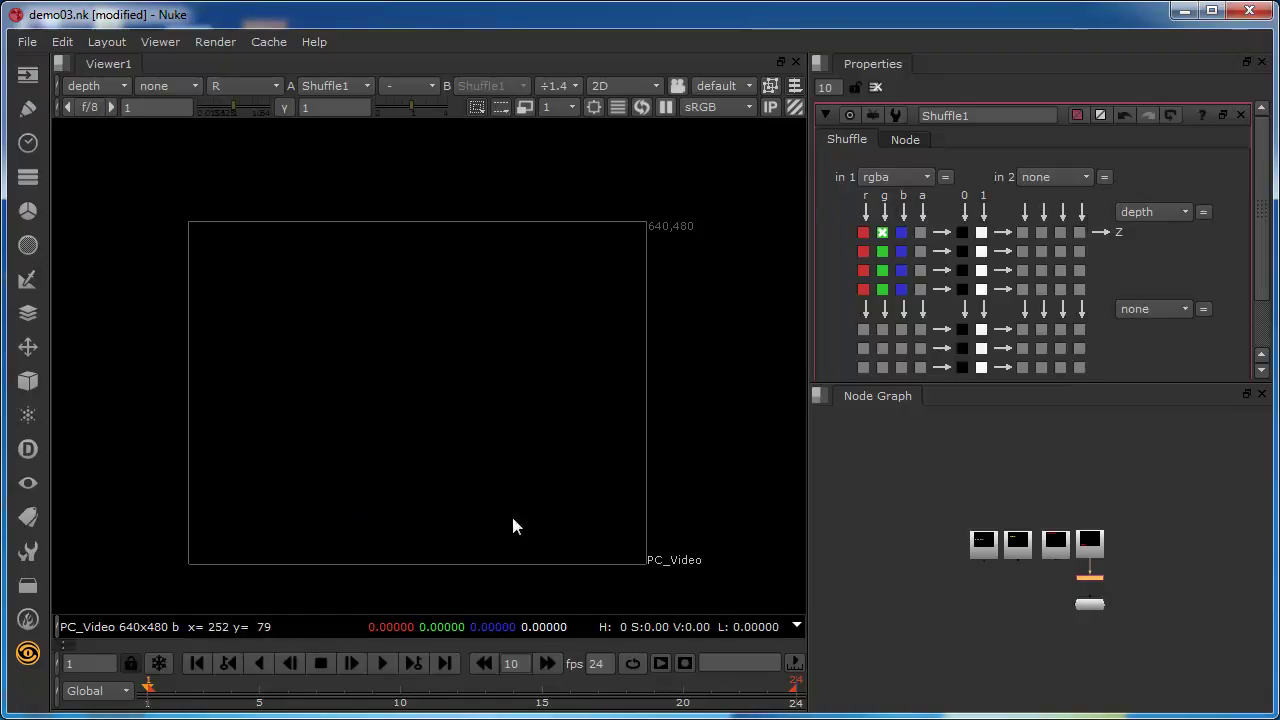
left_click(898, 232)
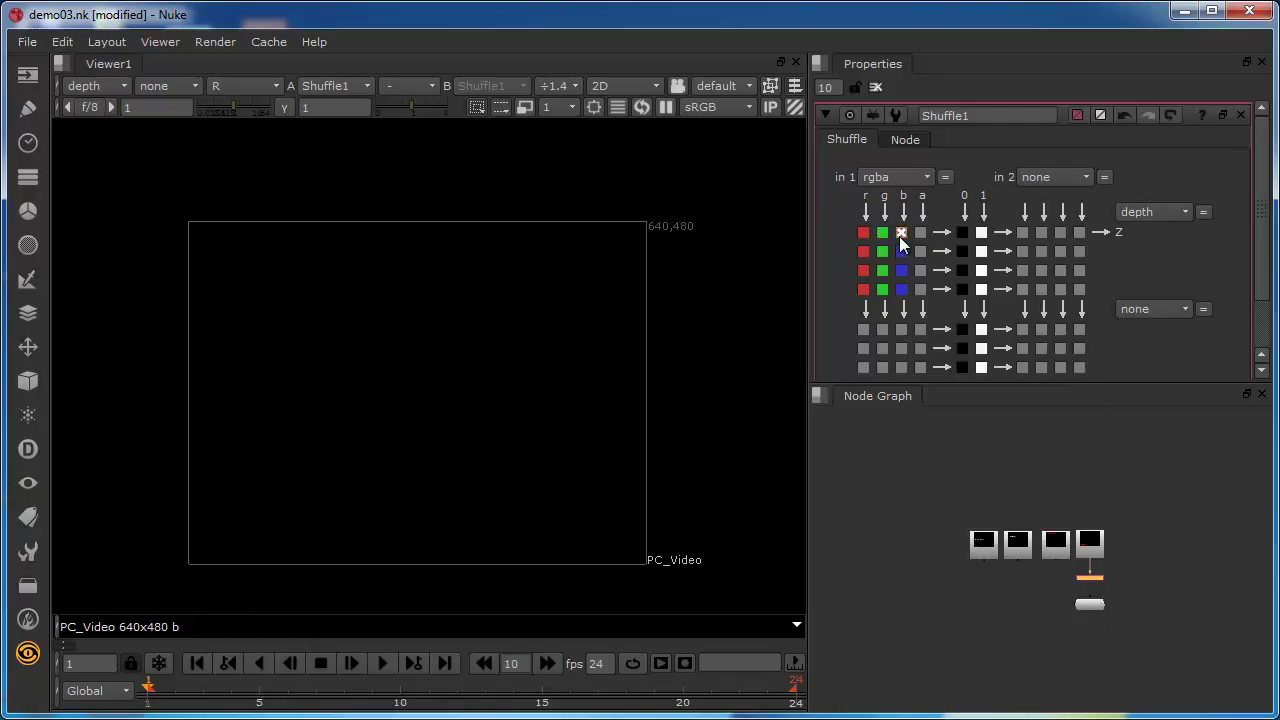
left_click(916, 233)
left_click(862, 232)
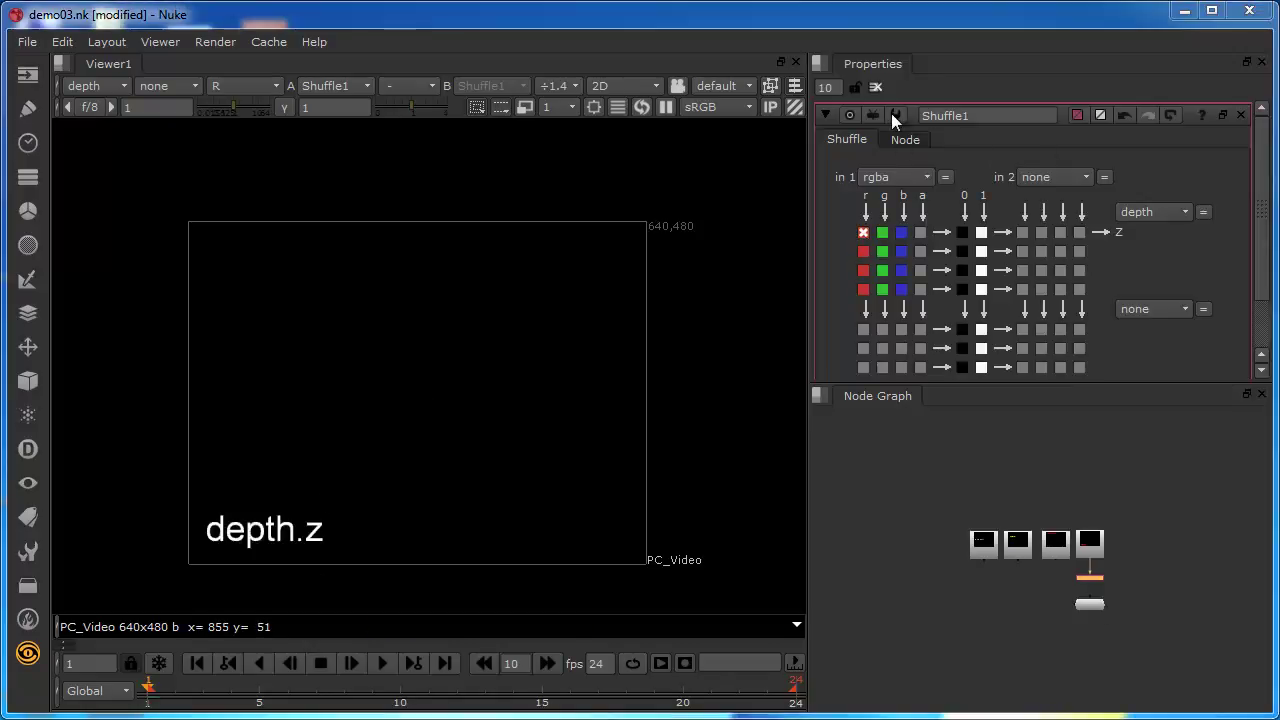
Step: Close the Shuffle1 properties, move the viewer's connection from Shuffle1 to Read3, and place the viewer node below Read3
left_click(877, 87)
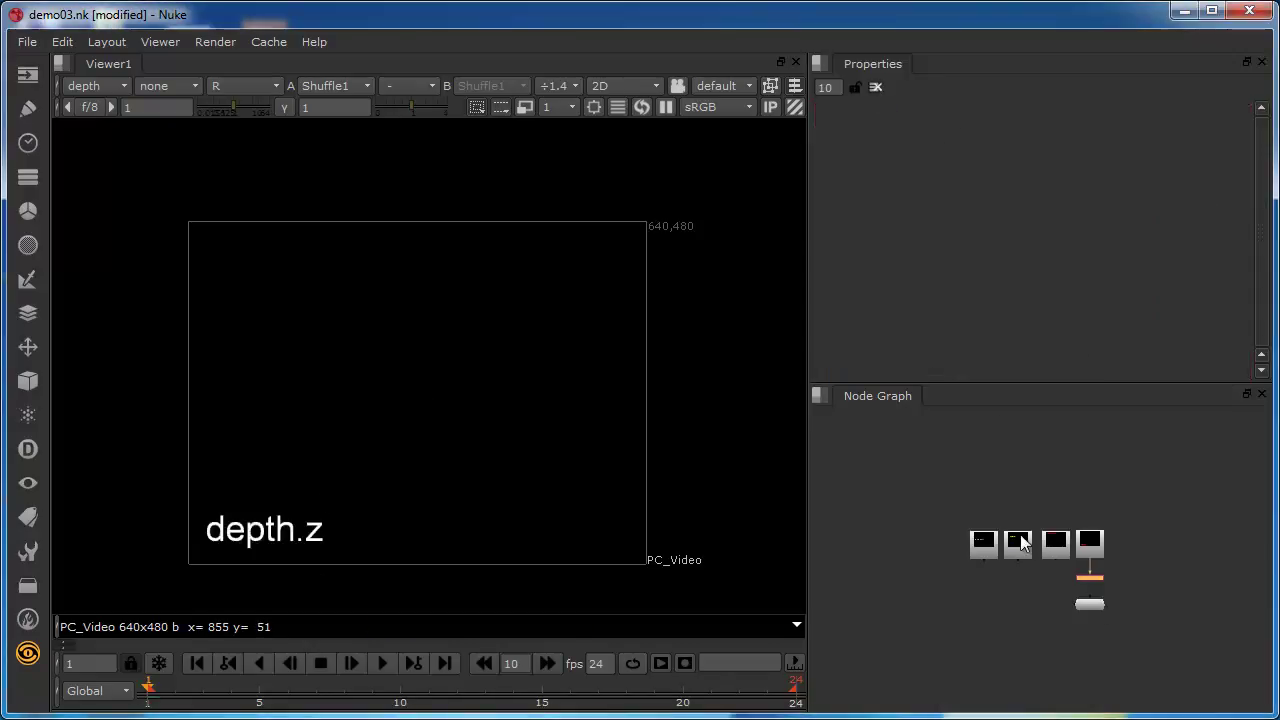
left_click_drag(1085, 605, 1097, 652)
scroll(1053, 588, "up", 5)
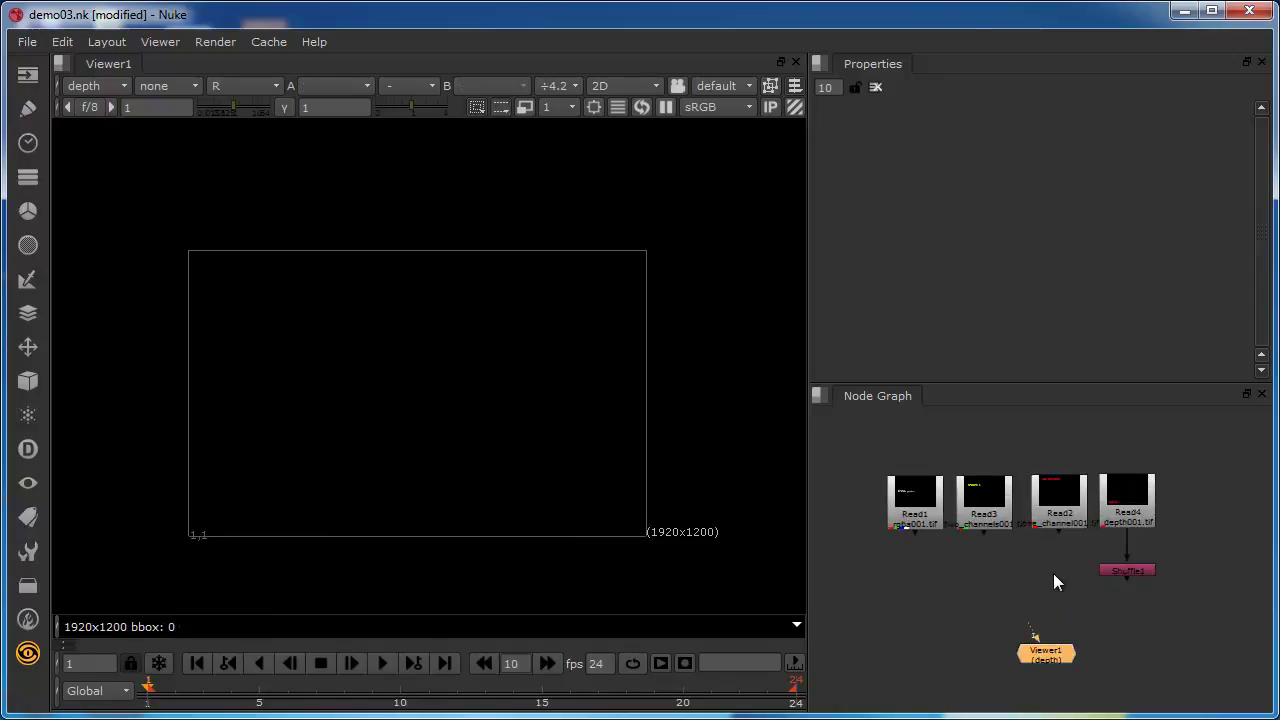
left_click_drag(1024, 645, 965, 506)
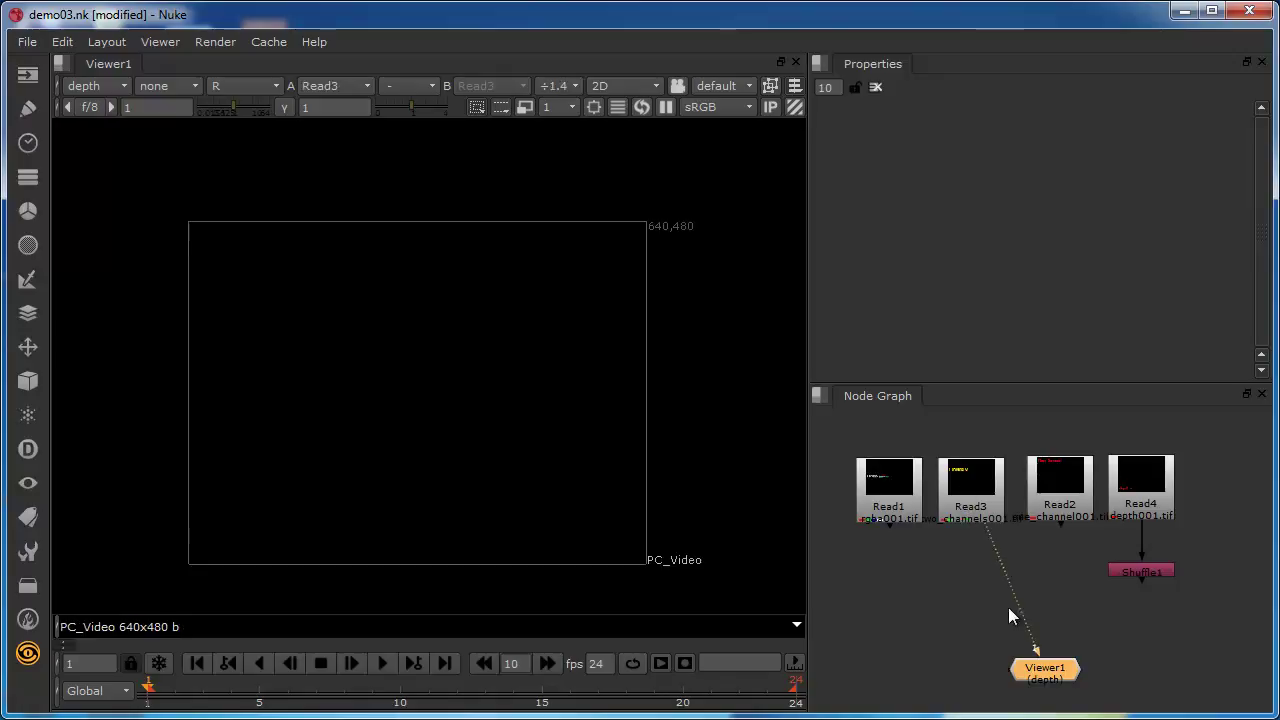
left_click_drag(1048, 674, 976, 602)
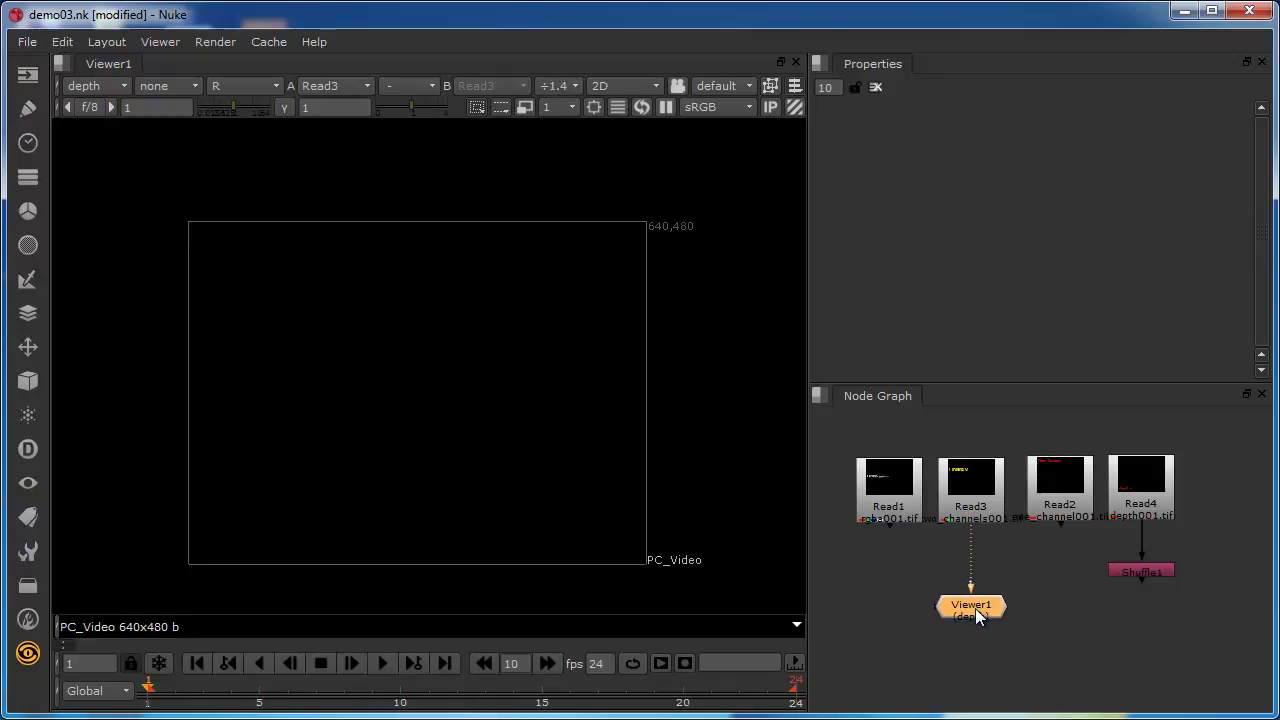
Step: Switch the viewer back to the rgba layer with the RGB channel display
left_click(99, 86)
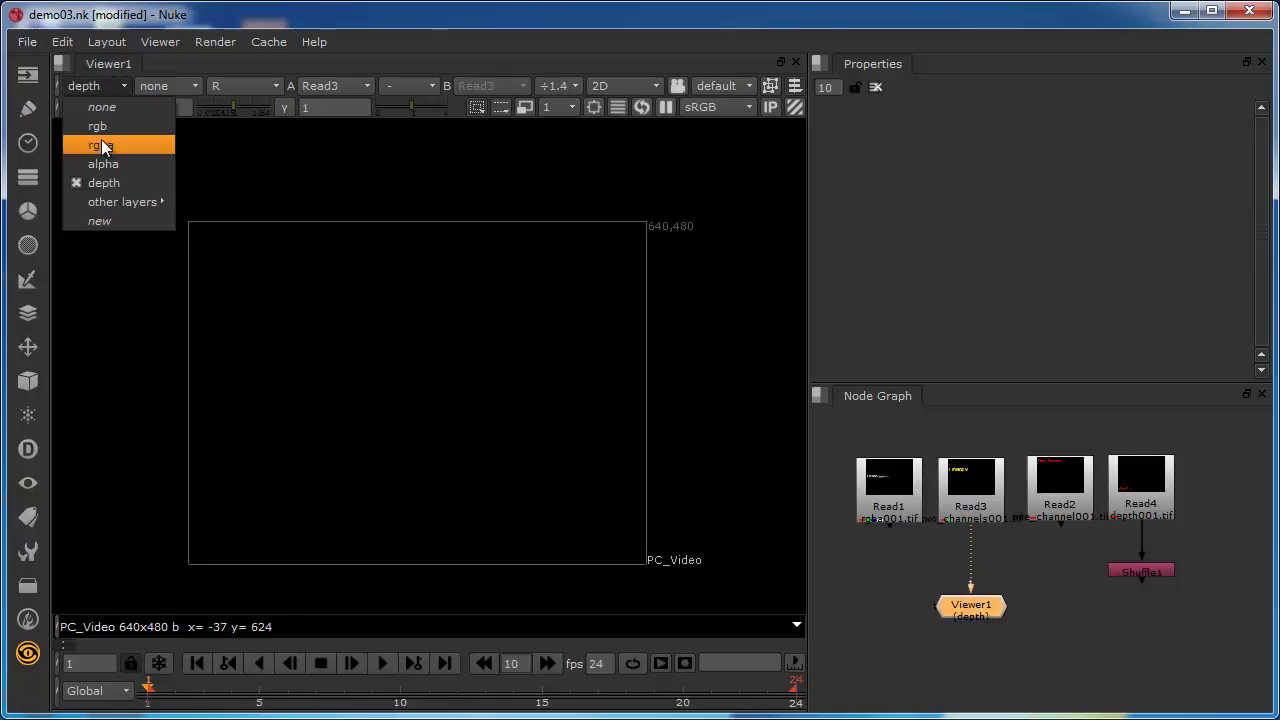
left_click(101, 139)
left_click(236, 86)
left_click(244, 145)
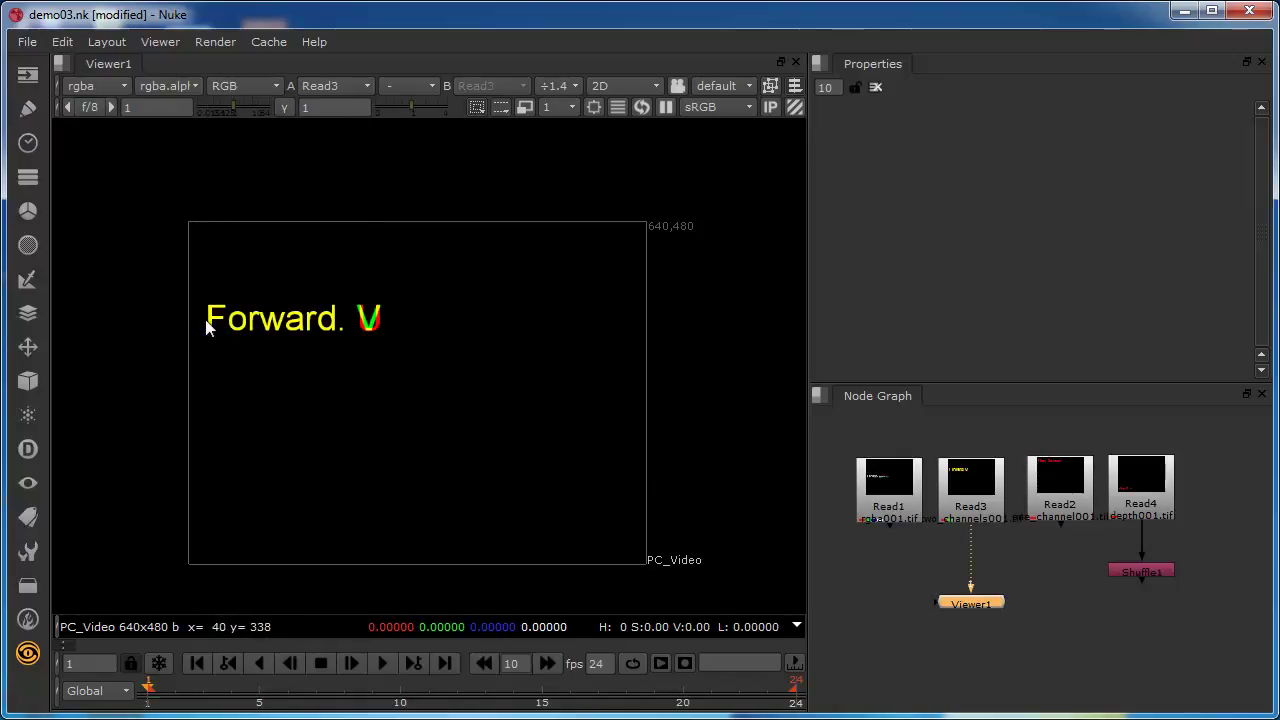
Step: View the red and green channels of Read3 (two_channels001.tif) one at a time, and restore the RGB display
left_click(248, 88)
left_click(250, 165)
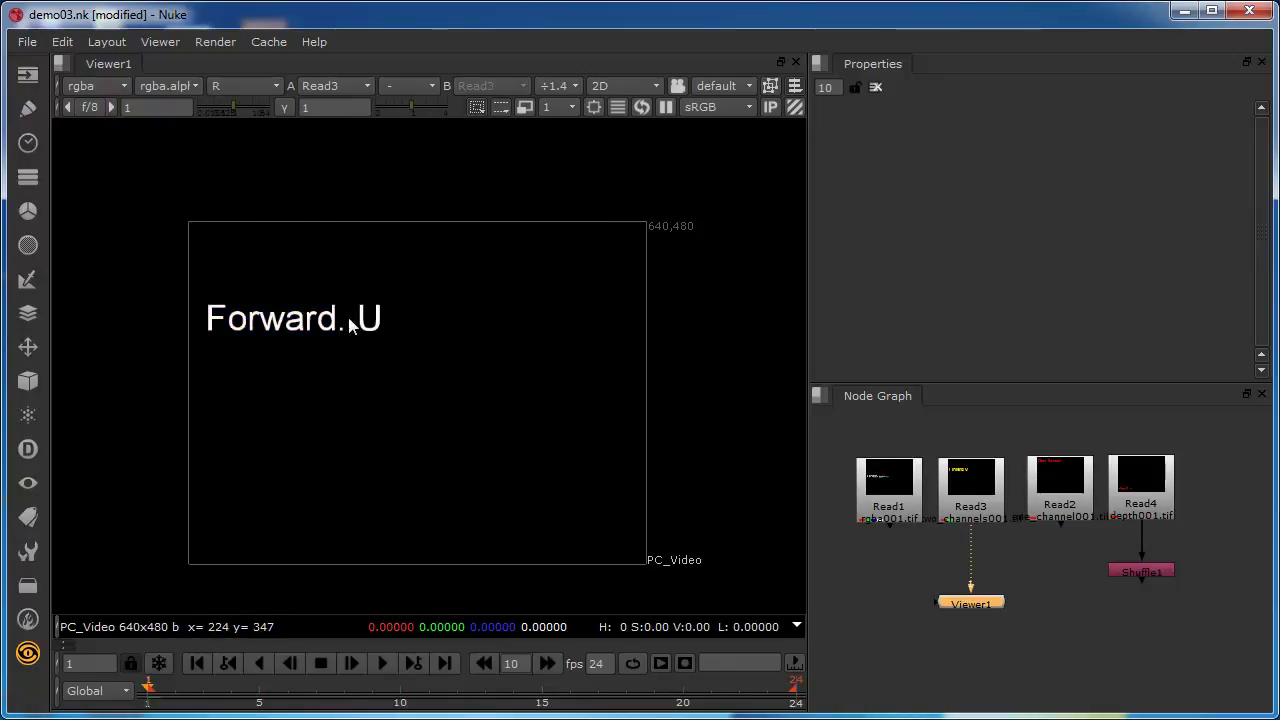
left_click(248, 88)
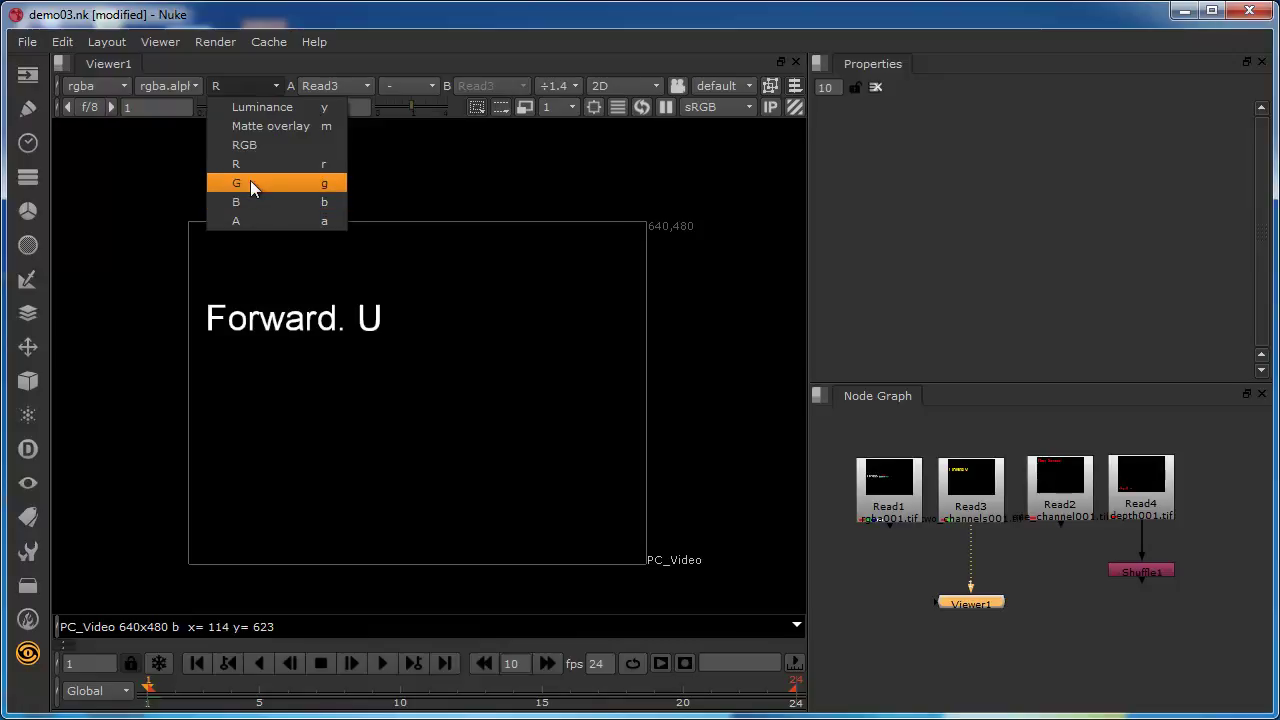
left_click(250, 183)
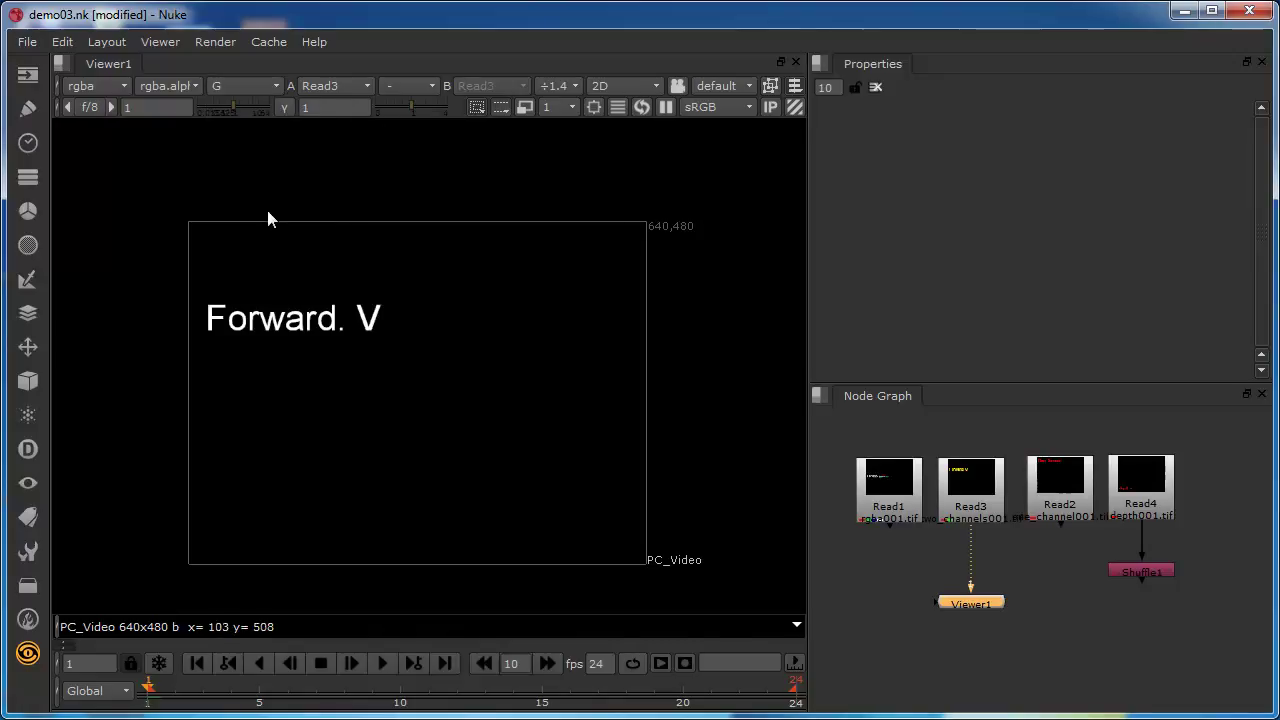
left_click(252, 86)
left_click(245, 150)
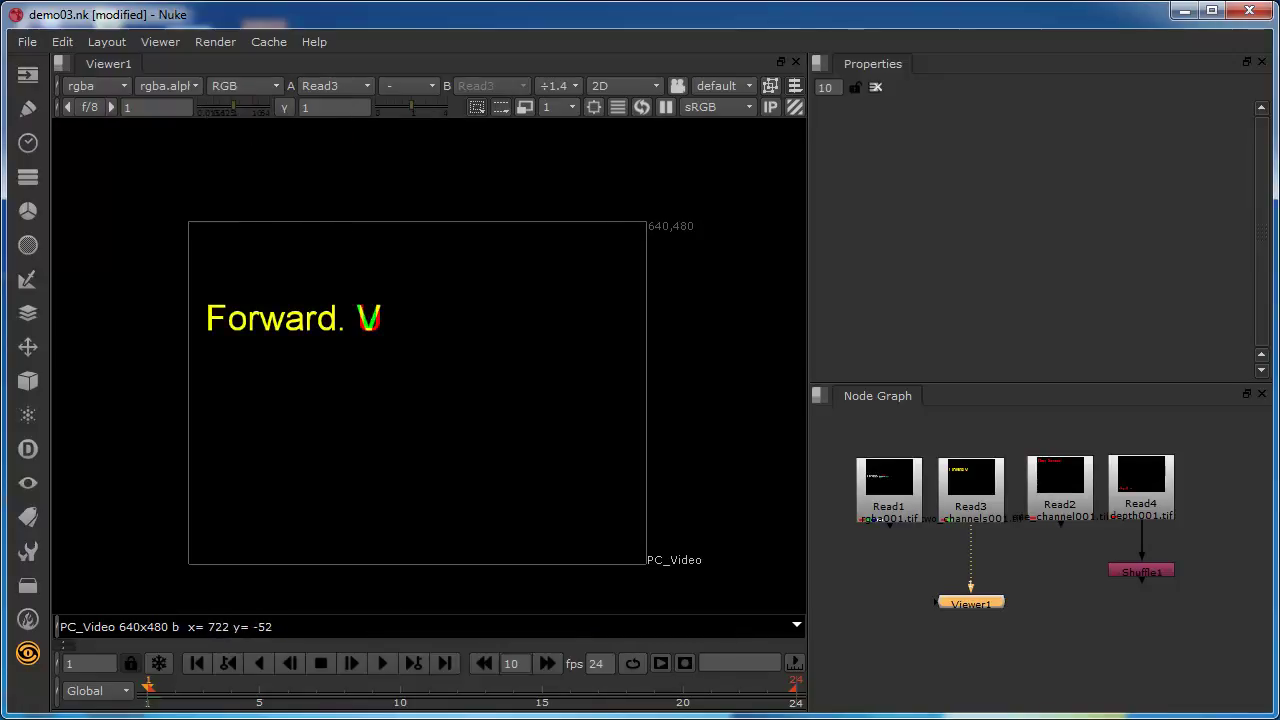
Step: Insert a Shuffle node between Read3 and the viewer
left_click(965, 510)
left_click(28, 176)
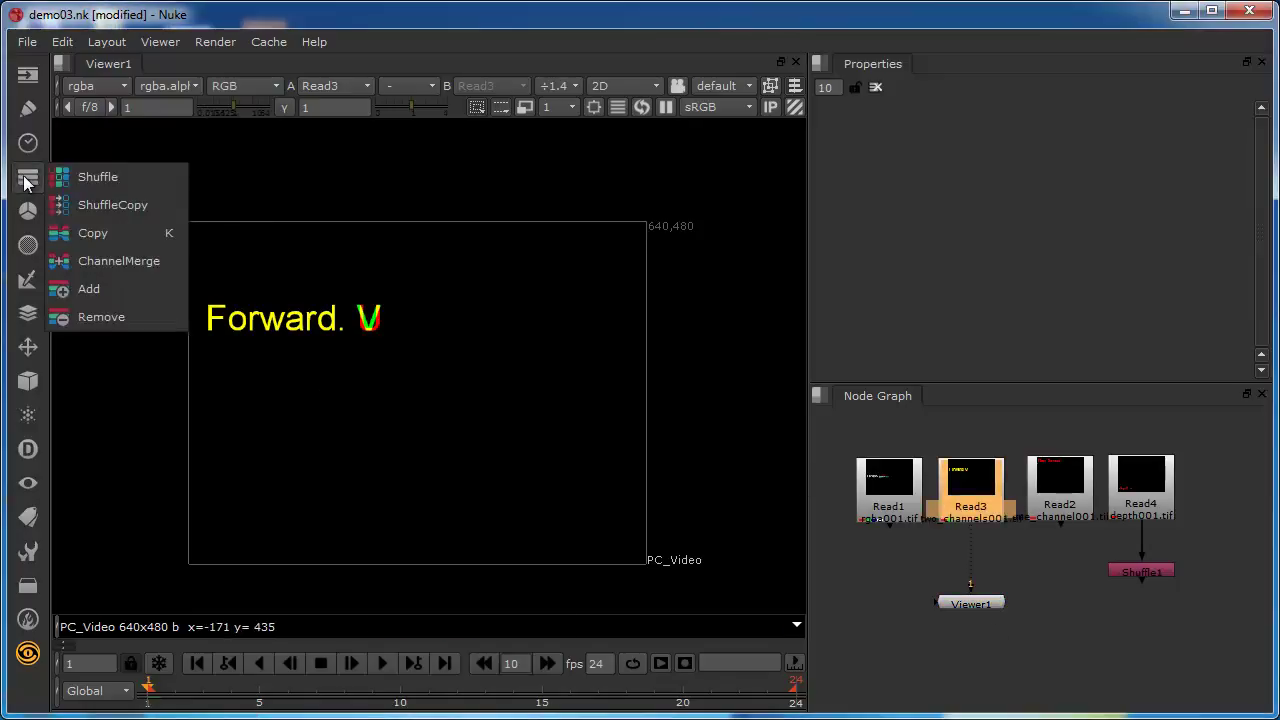
left_click(104, 176)
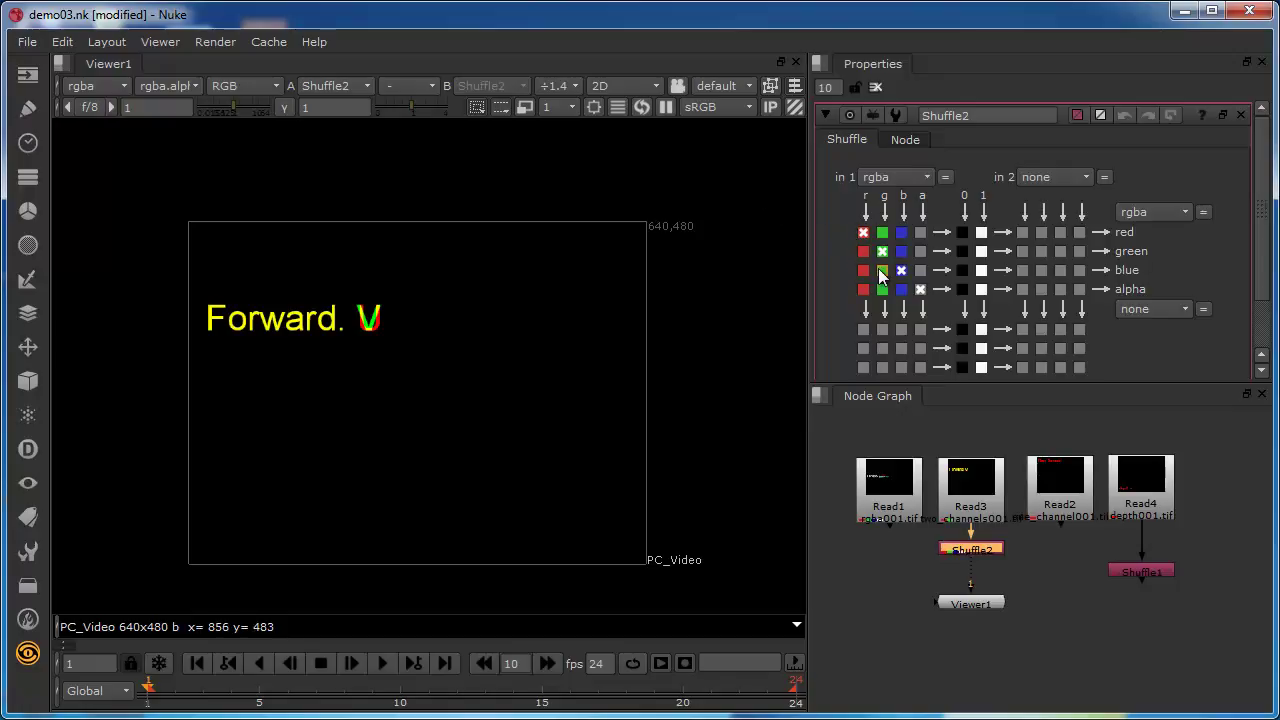
Step: Set the output layer of the Shuffle node under Read3 to forward, with red feeding u and green feeding v
left_click(1151, 211)
mouse_move(1162, 315)
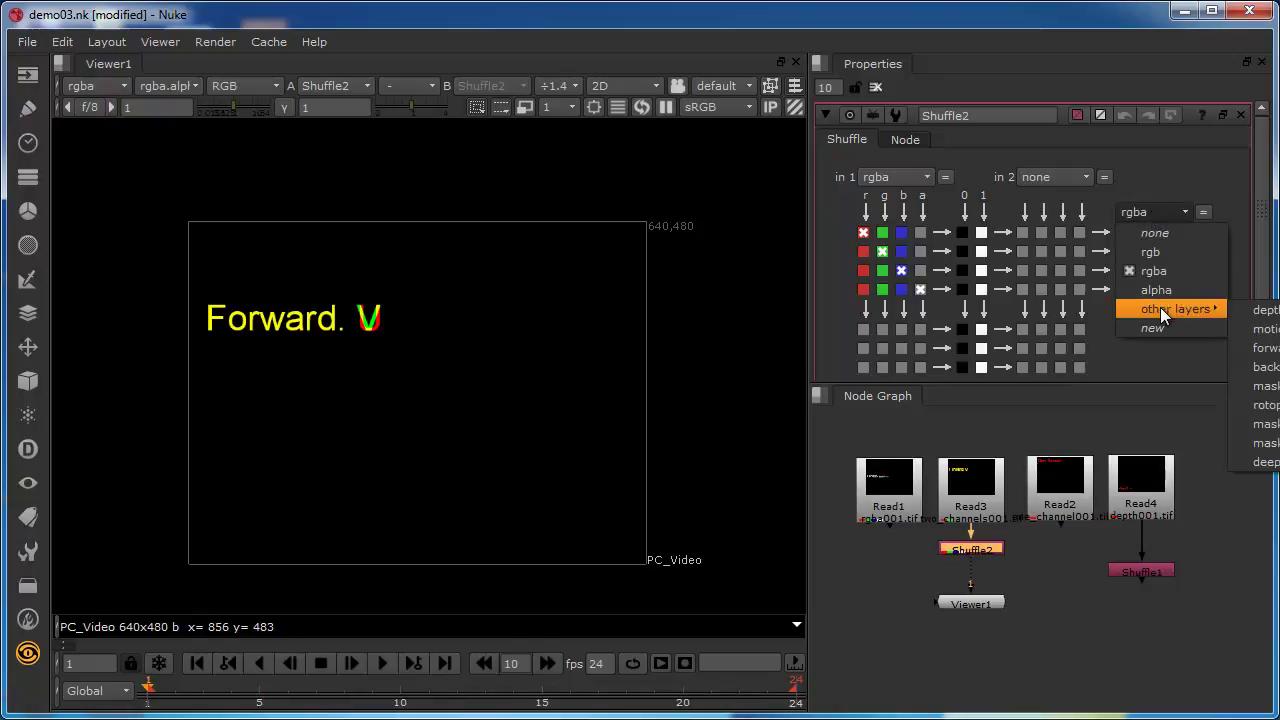
left_click(1265, 350)
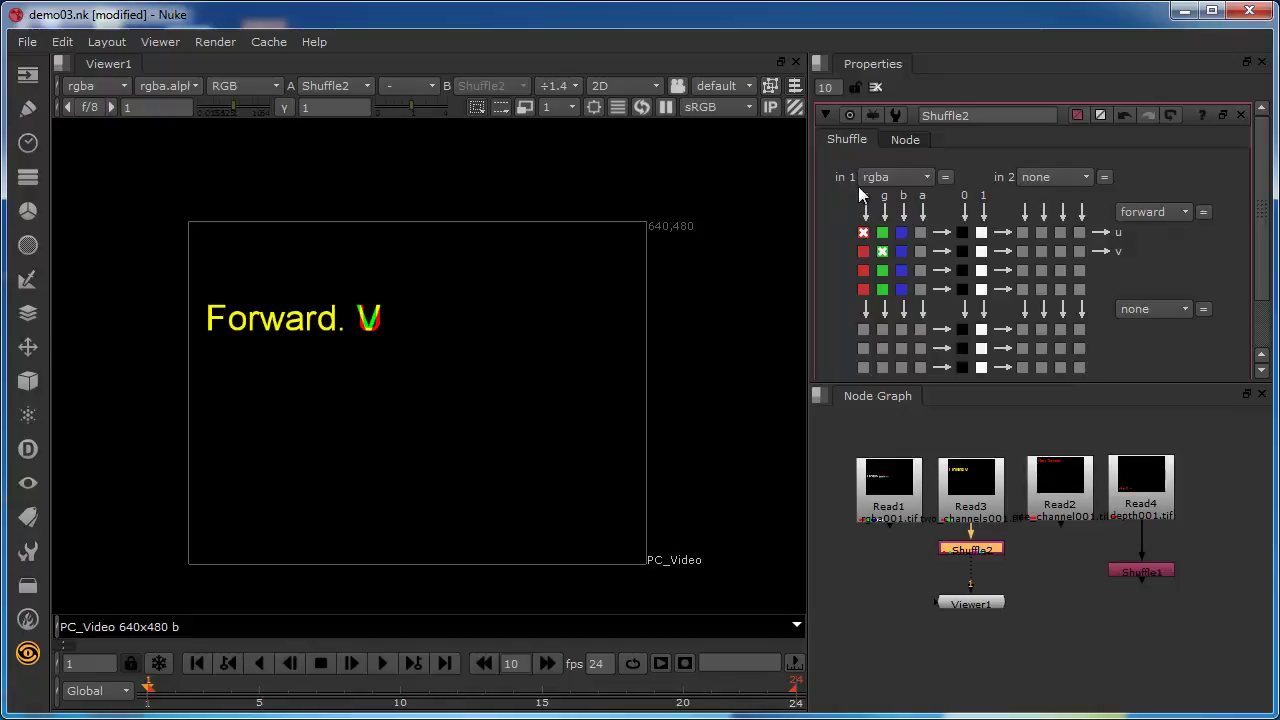
left_click(860, 232)
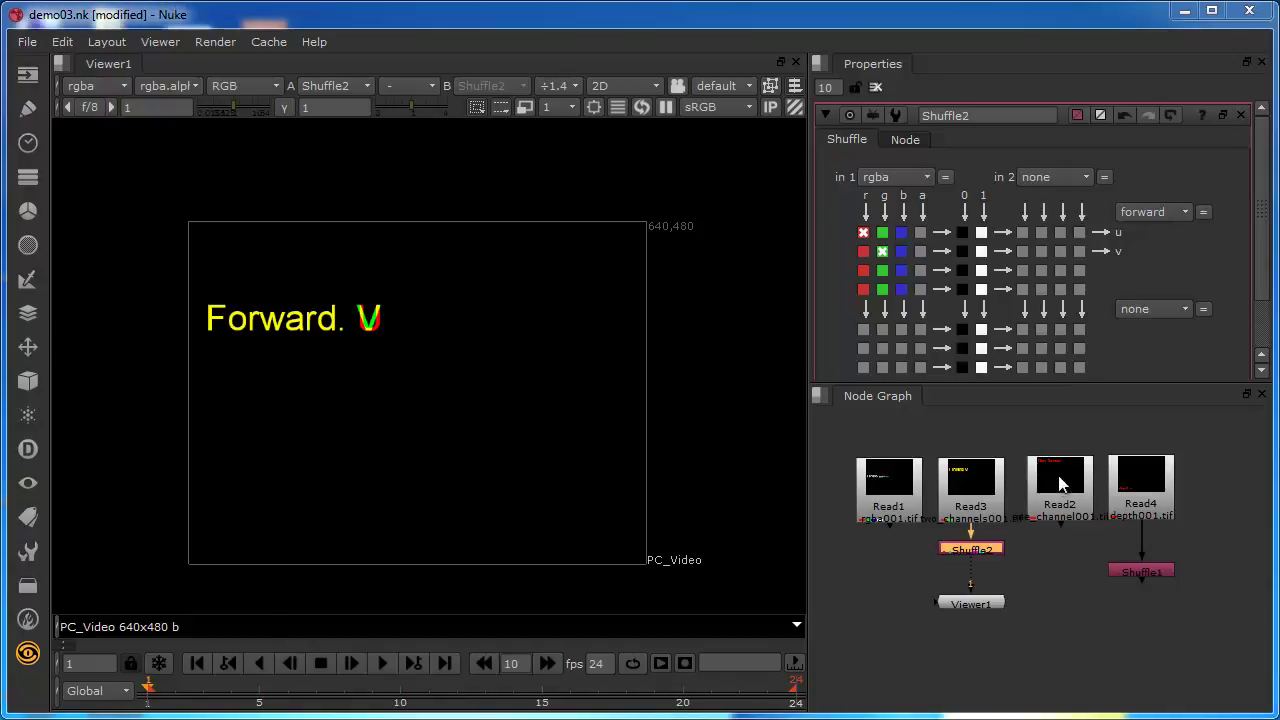
Step: Switch the viewer to the forward layer and display only its red channel
left_click(80, 86)
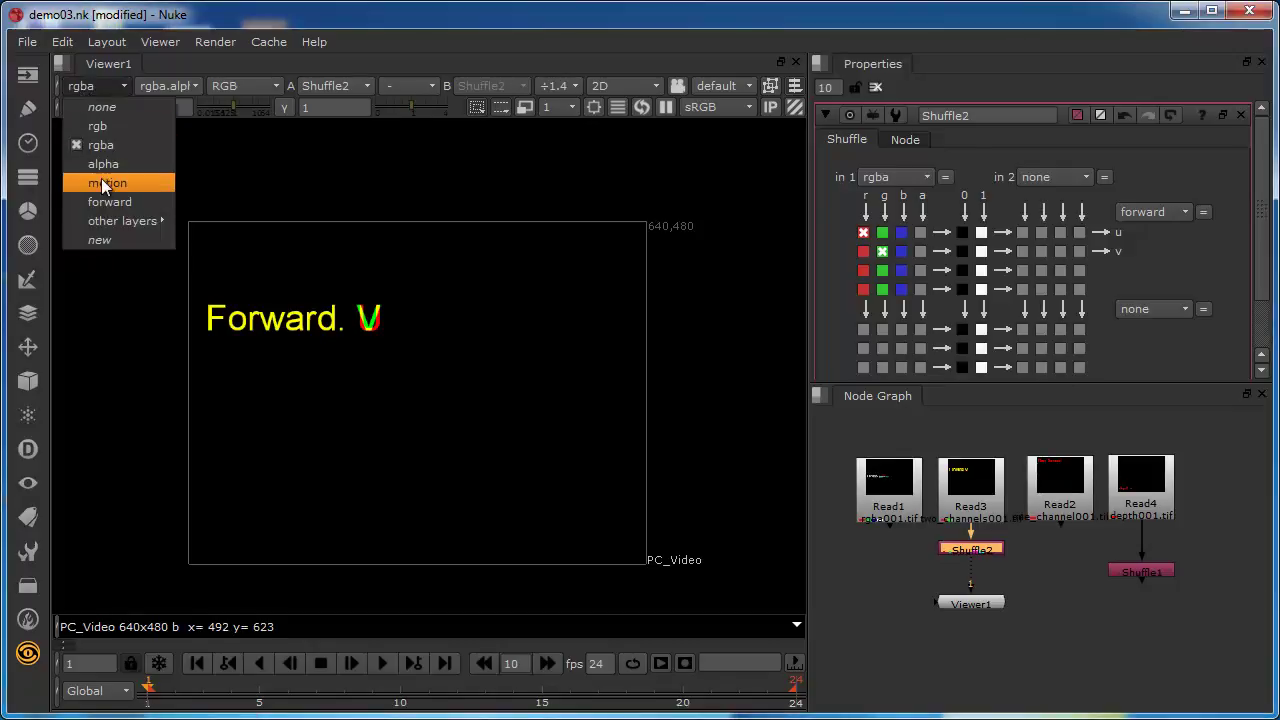
mouse_move(112, 220)
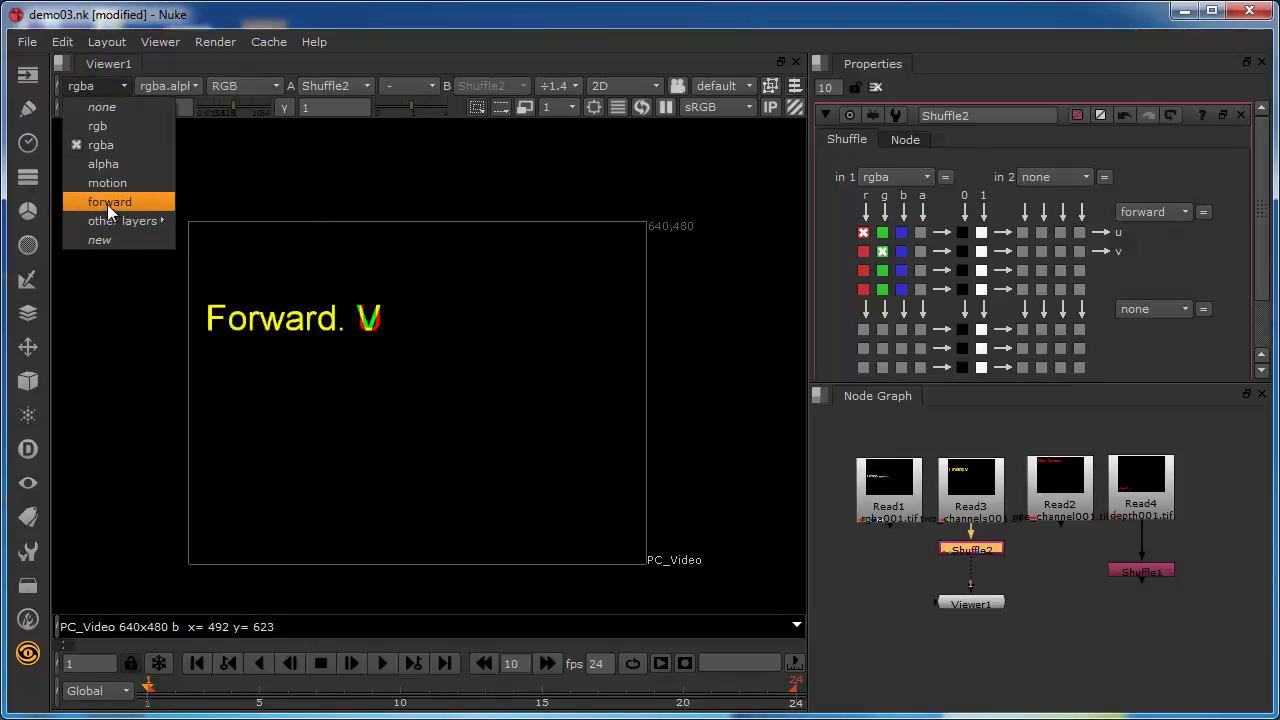
left_click(107, 201)
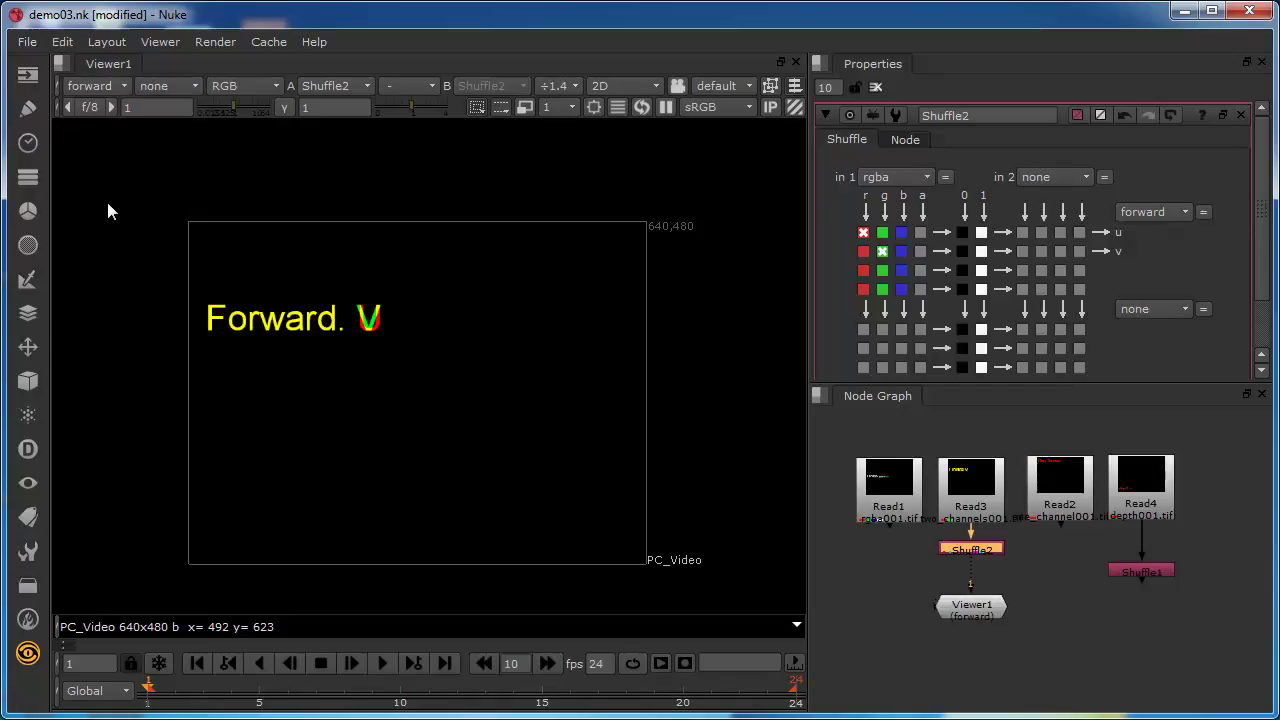
left_click(249, 86)
left_click(246, 158)
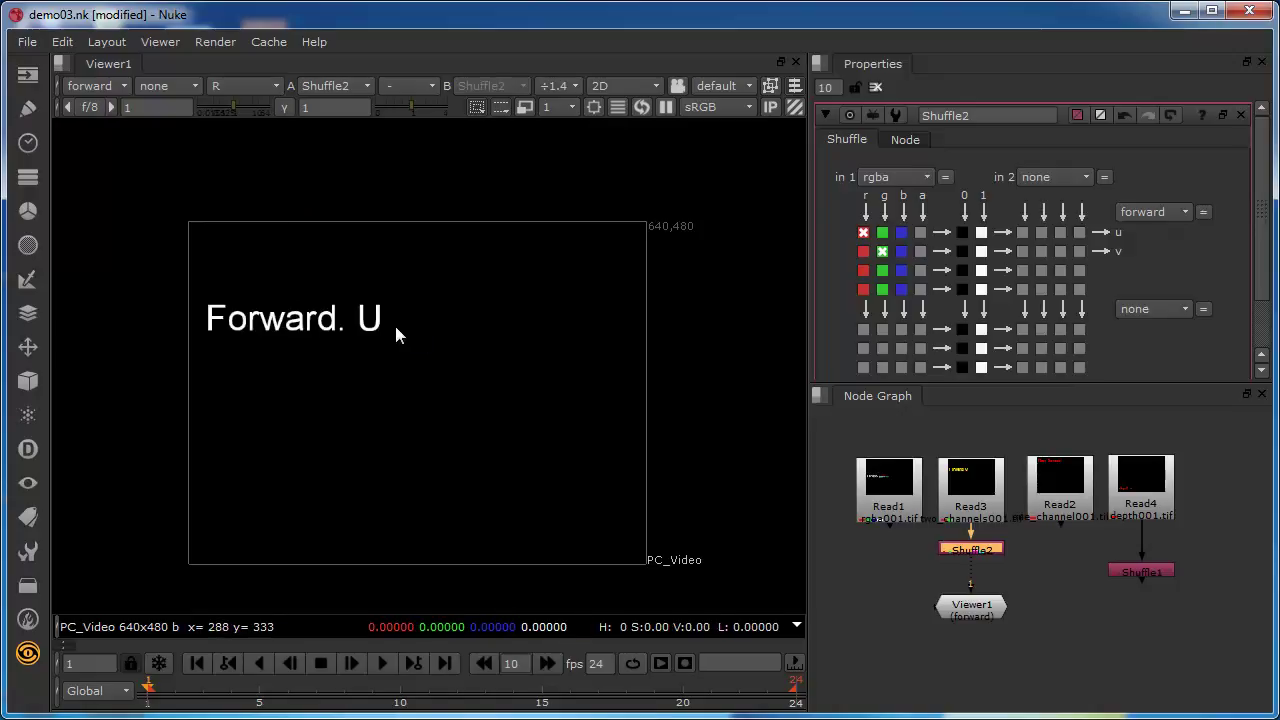
Step: View the green, blue and alpha channels of the forward layer one at a time, and return to the red channel
left_click(244, 88)
left_click(241, 183)
left_click(251, 91)
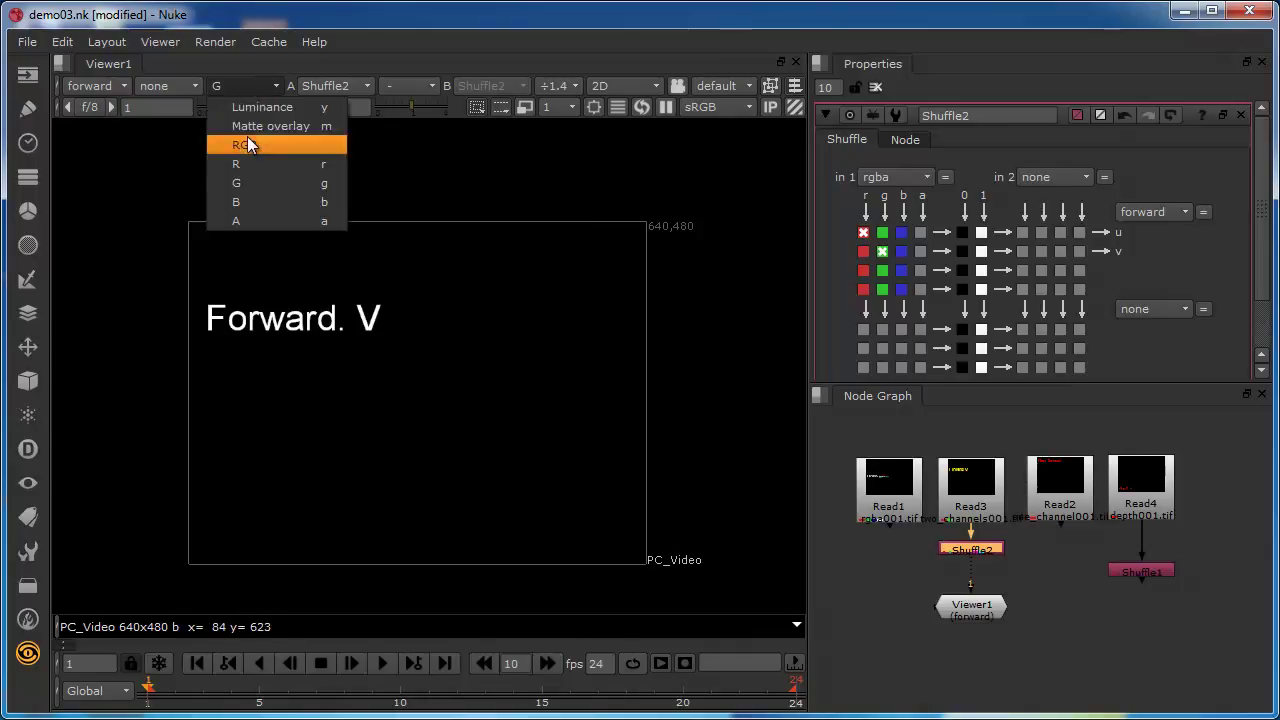
left_click(250, 199)
left_click(240, 221)
left_click(246, 88)
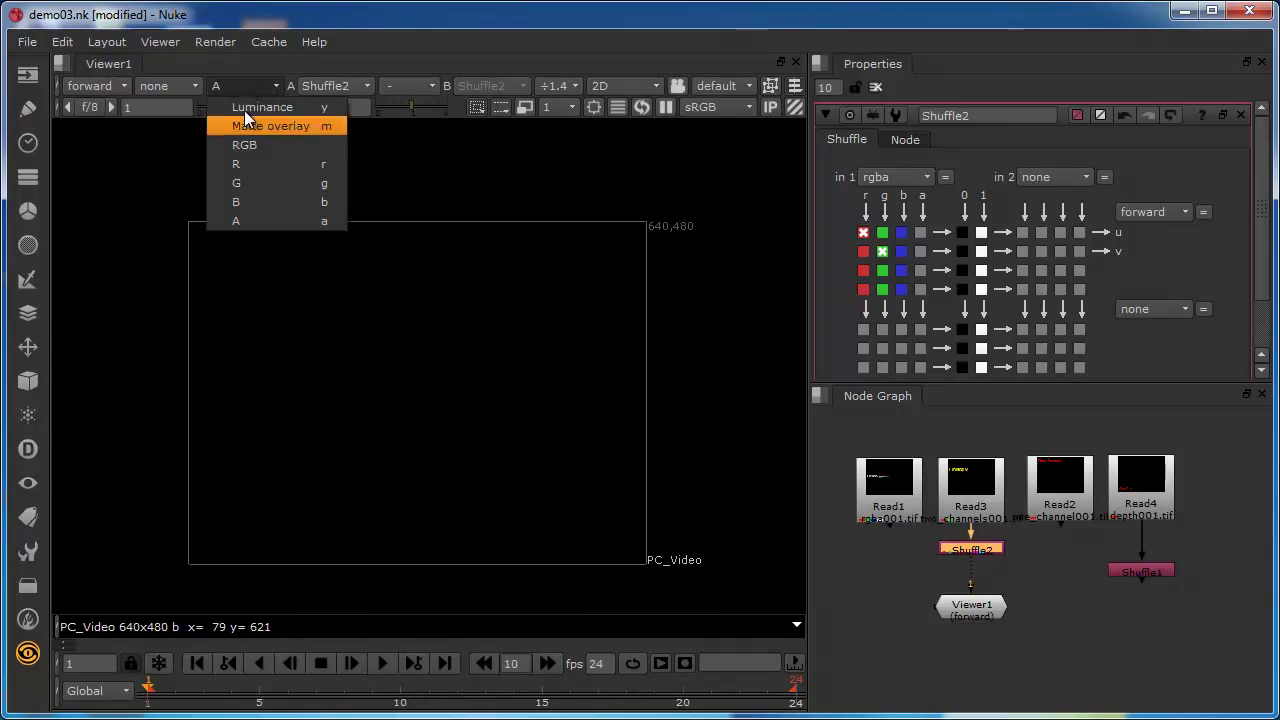
left_click(248, 164)
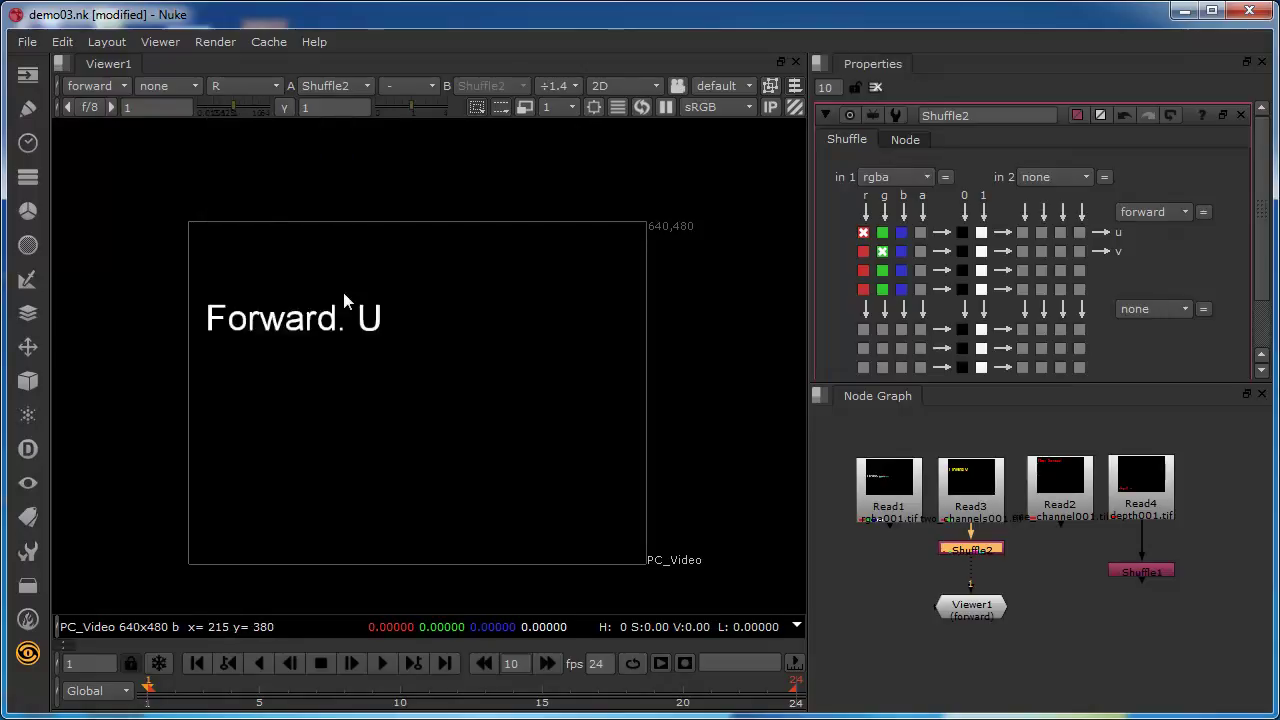
Step: Try swapping the Shuffle2 routing so that green feeds u and red feeds v in the forward layer
left_click(900, 233)
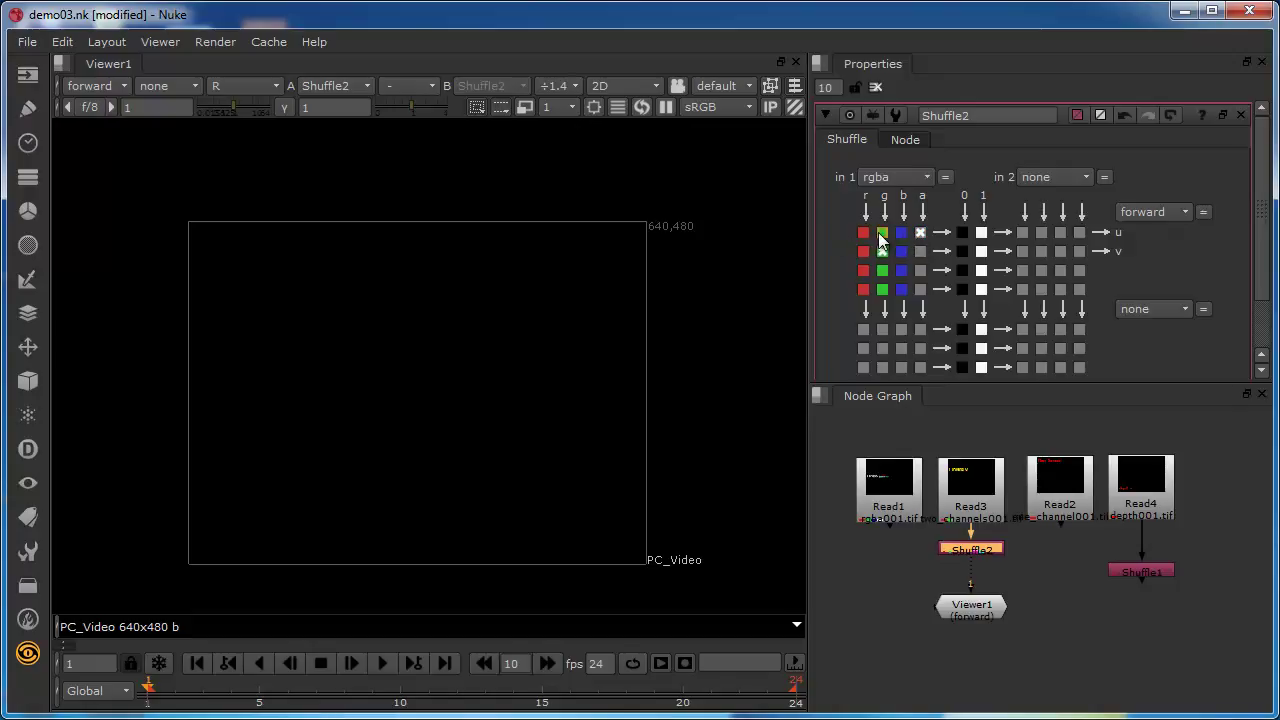
left_click(881, 232)
left_click(864, 251)
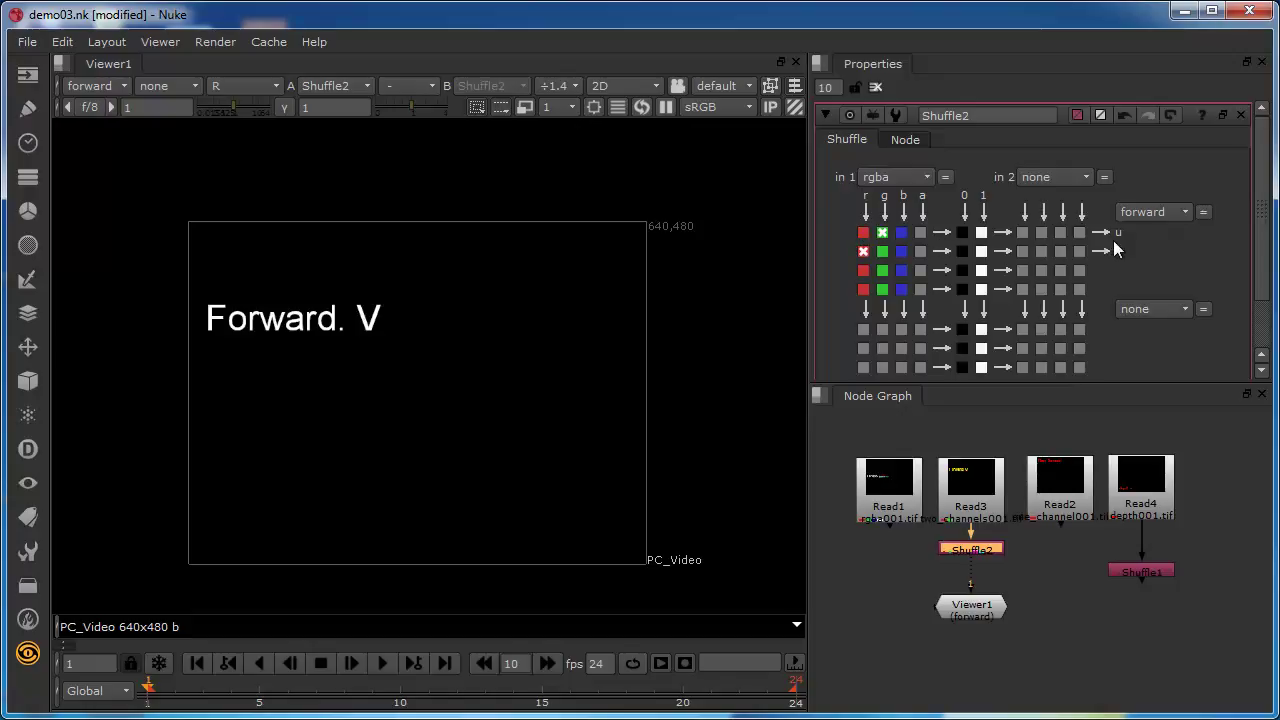
Step: Restore the Shuffle2 routing with red feeding u and green feeding v, and display the green channel in the viewer
left_click(861, 248)
left_click(864, 233)
left_click(244, 86)
left_click(239, 188)
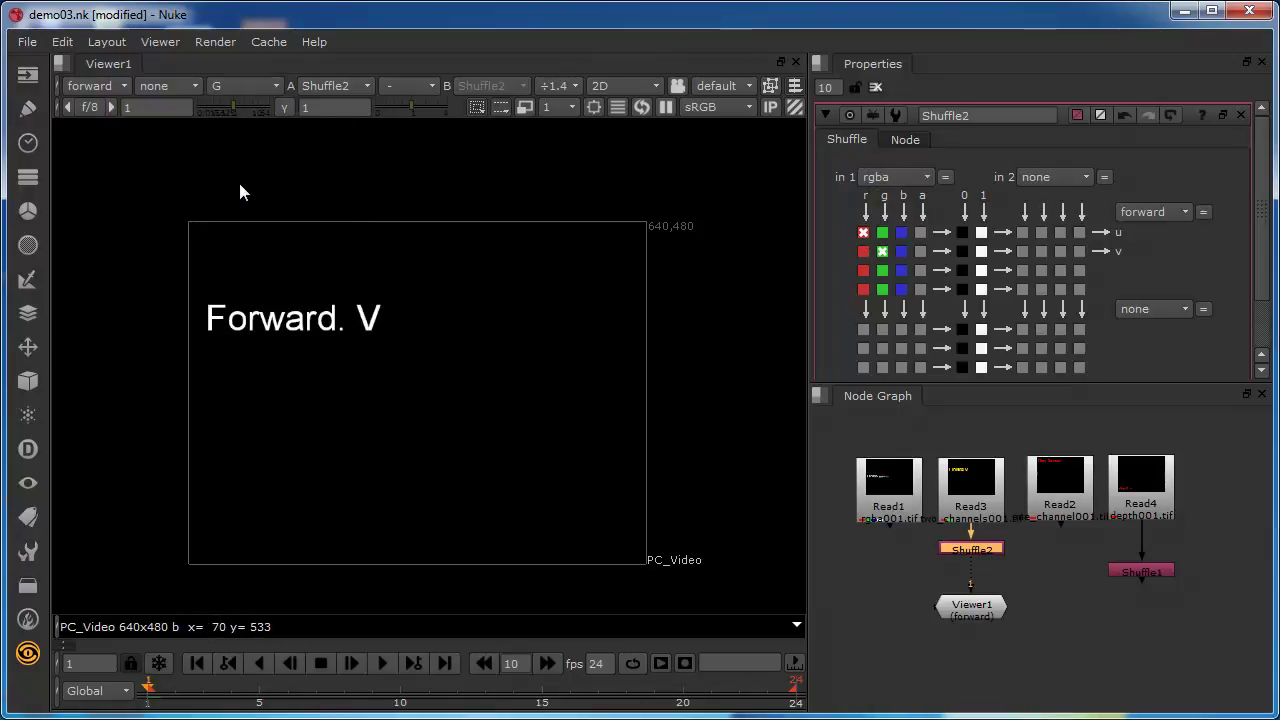